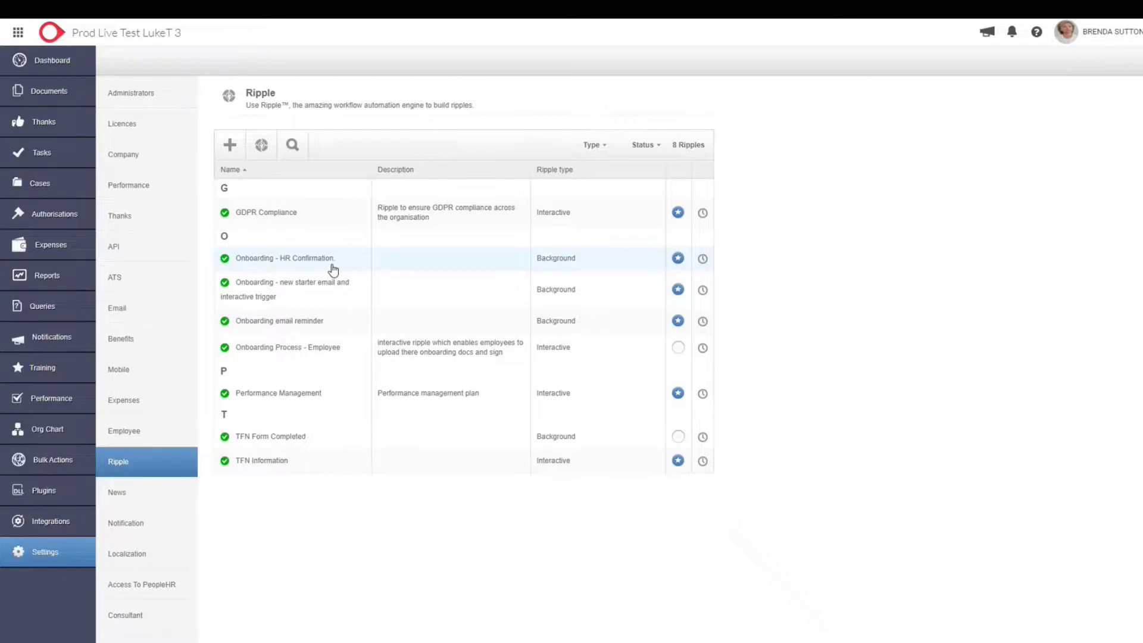
Step: Glance at the Onboarding - HR Confirmation ripple, then open TFN Form Completed to add a step
{"action": "left_click", "coordinate": [334, 266]}
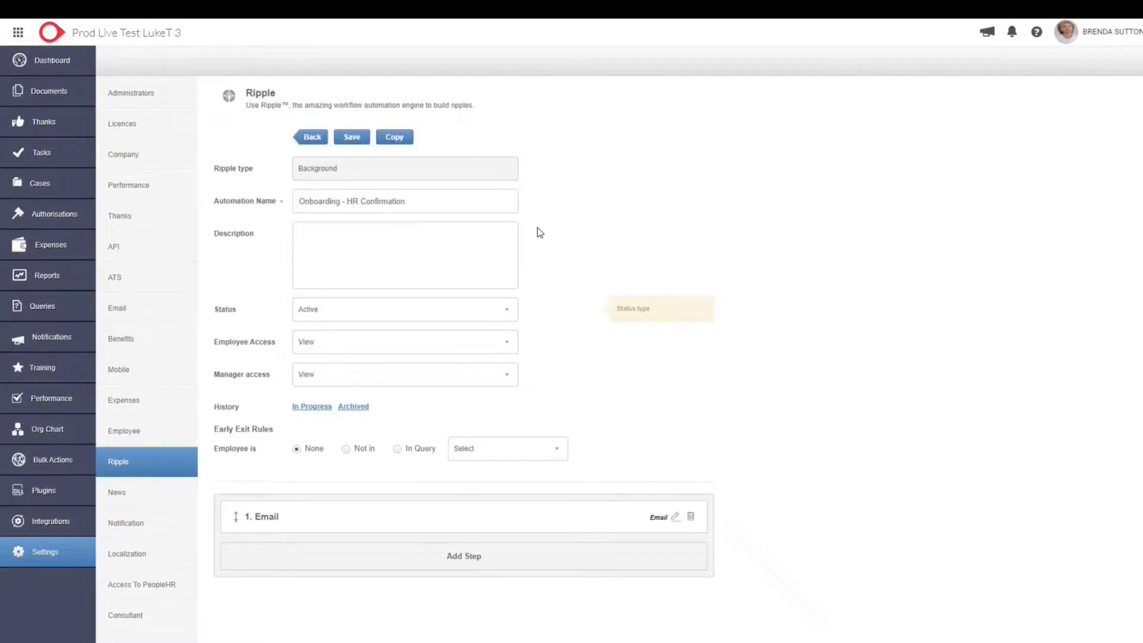
{"action": "left_click", "coordinate": [312, 138]}
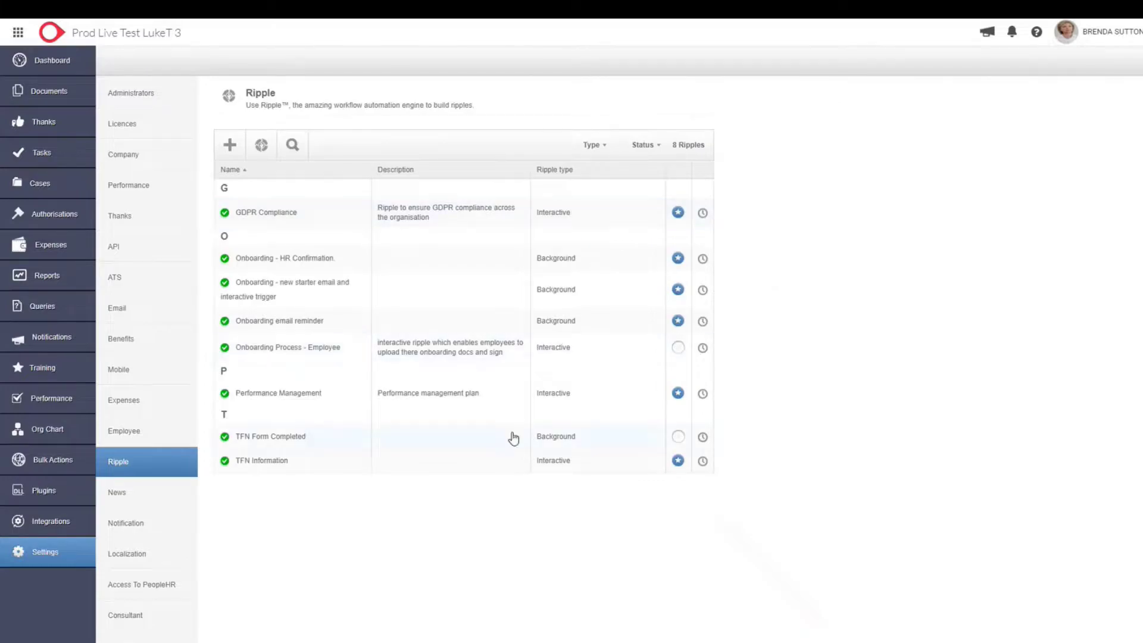
{"action": "left_click", "coordinate": [376, 437]}
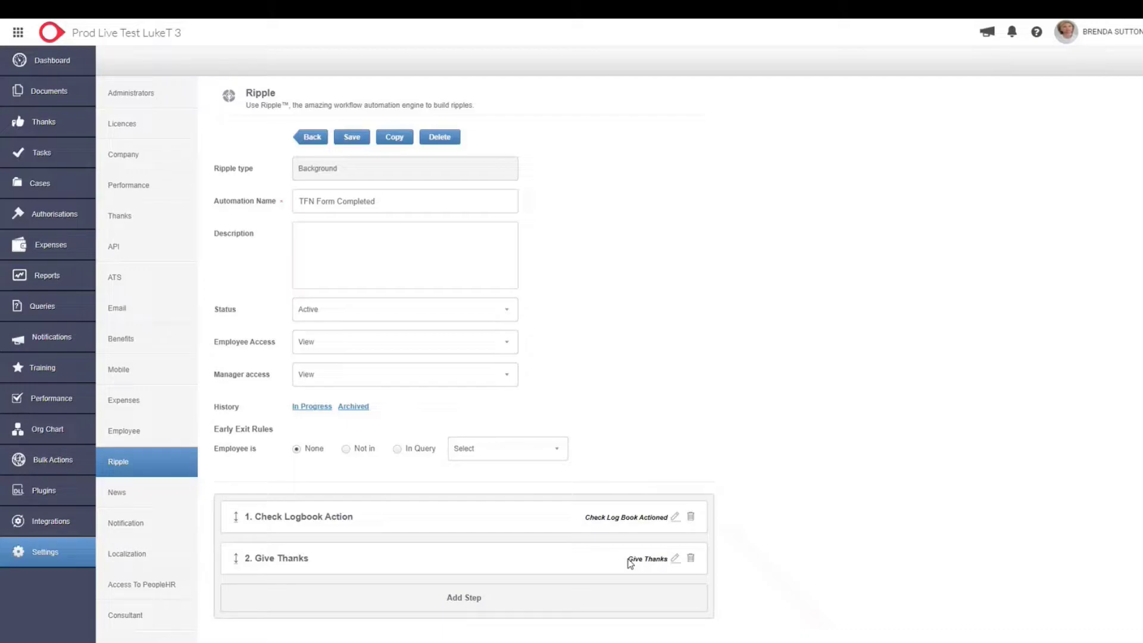
{"action": "left_click", "coordinate": [536, 597]}
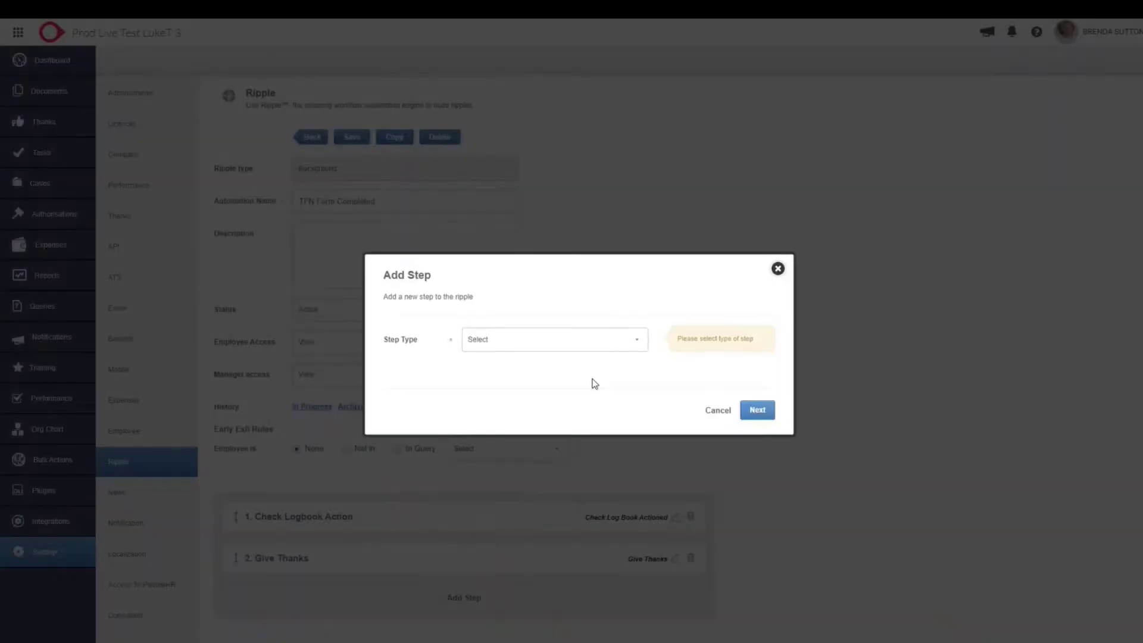
Step: Add a Goto step targeting Check Logbook Action and move it above Give Thanks
{"action": "left_click", "coordinate": [550, 338]}
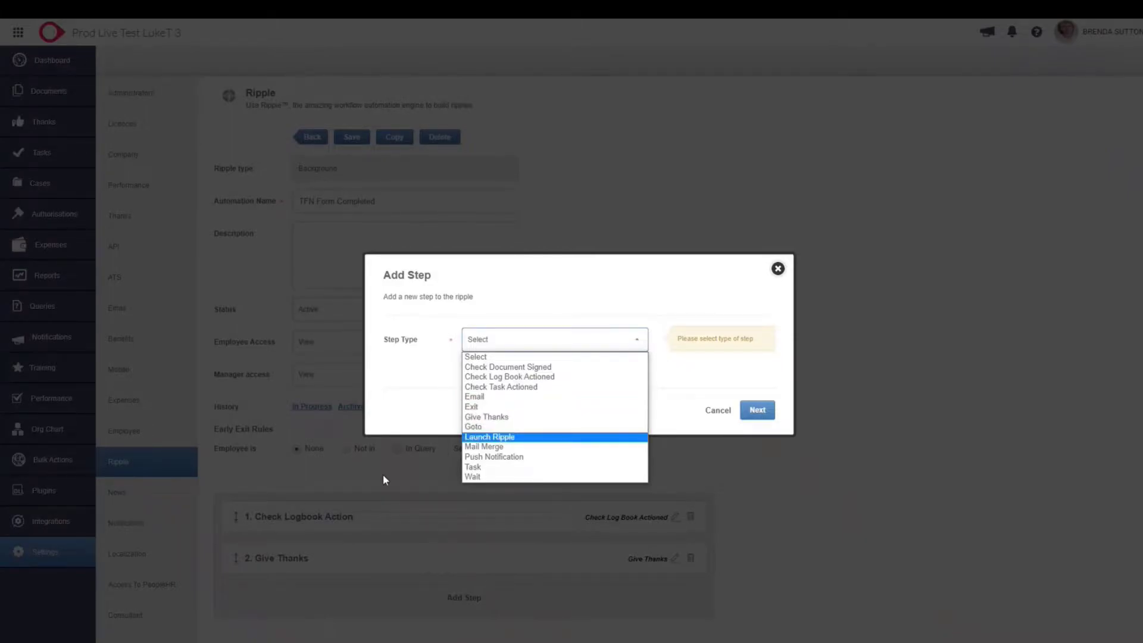
{"action": "left_click", "coordinate": [490, 426]}
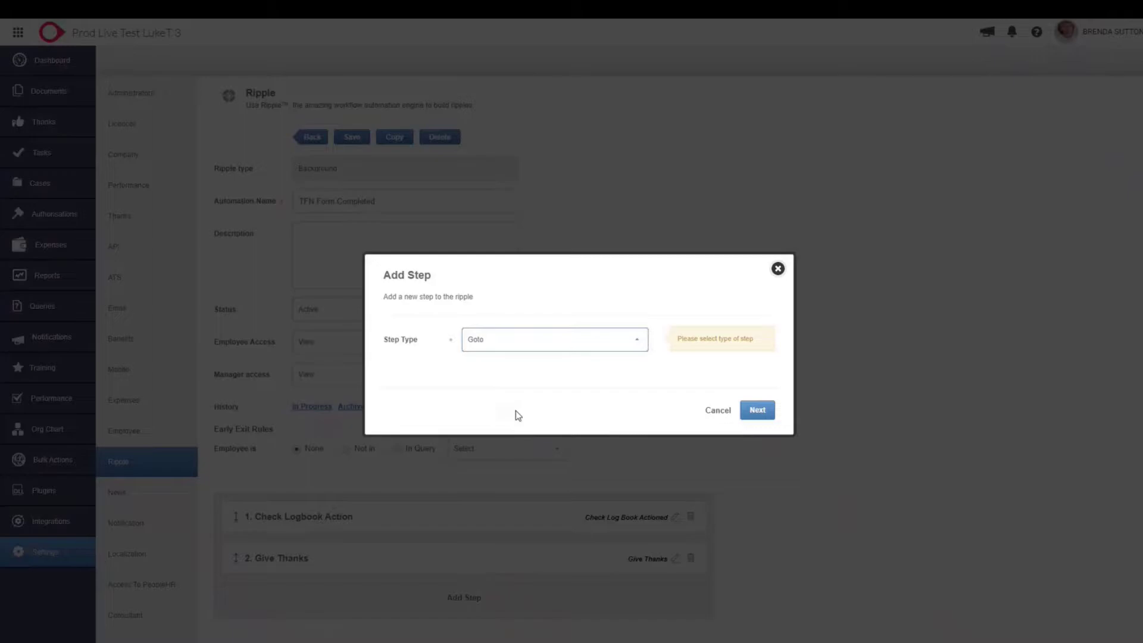
{"action": "left_click", "coordinate": [757, 410]}
{"action": "left_click", "coordinate": [543, 355]}
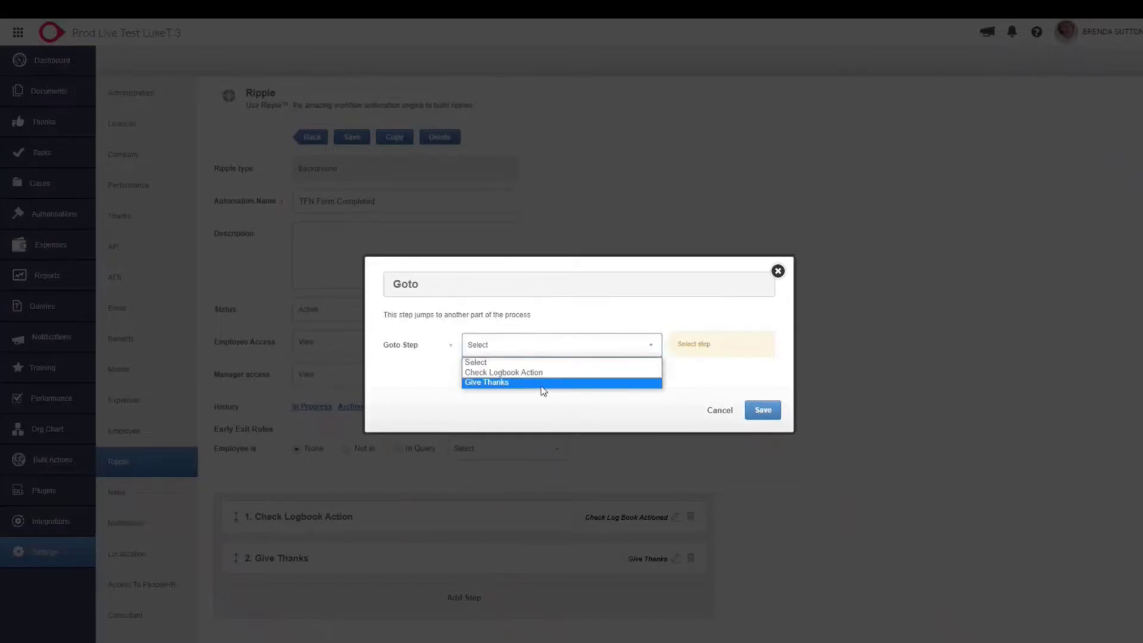
{"action": "left_click", "coordinate": [540, 373]}
{"action": "left_click", "coordinate": [761, 417]}
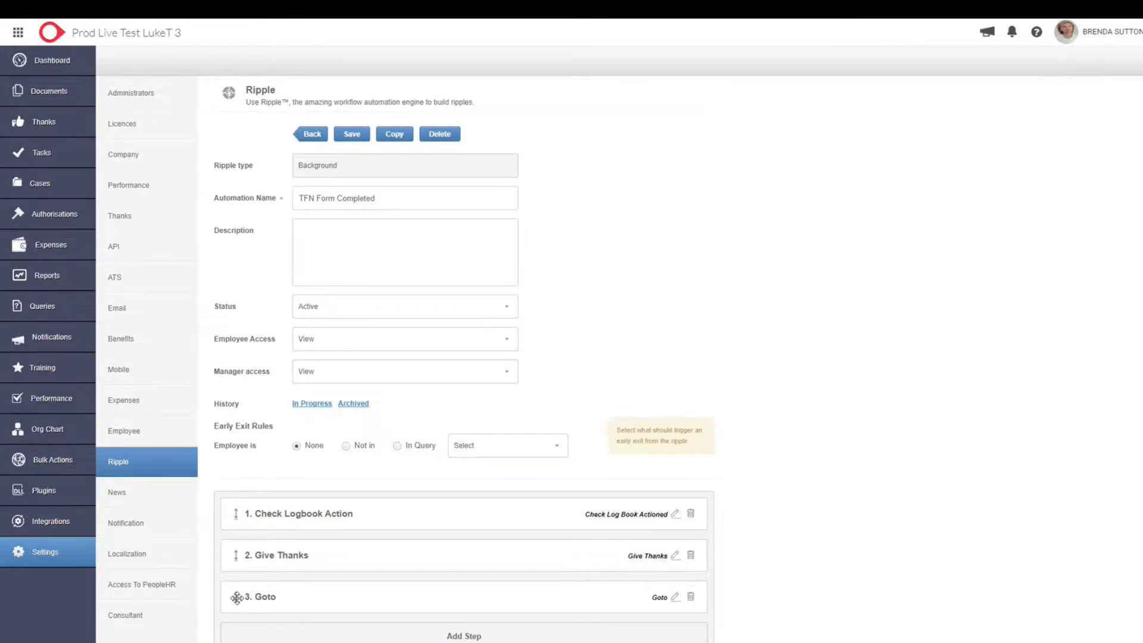
{"action": "left_click_drag", "start_coordinate": [236, 596], "coordinate": [225, 536]}
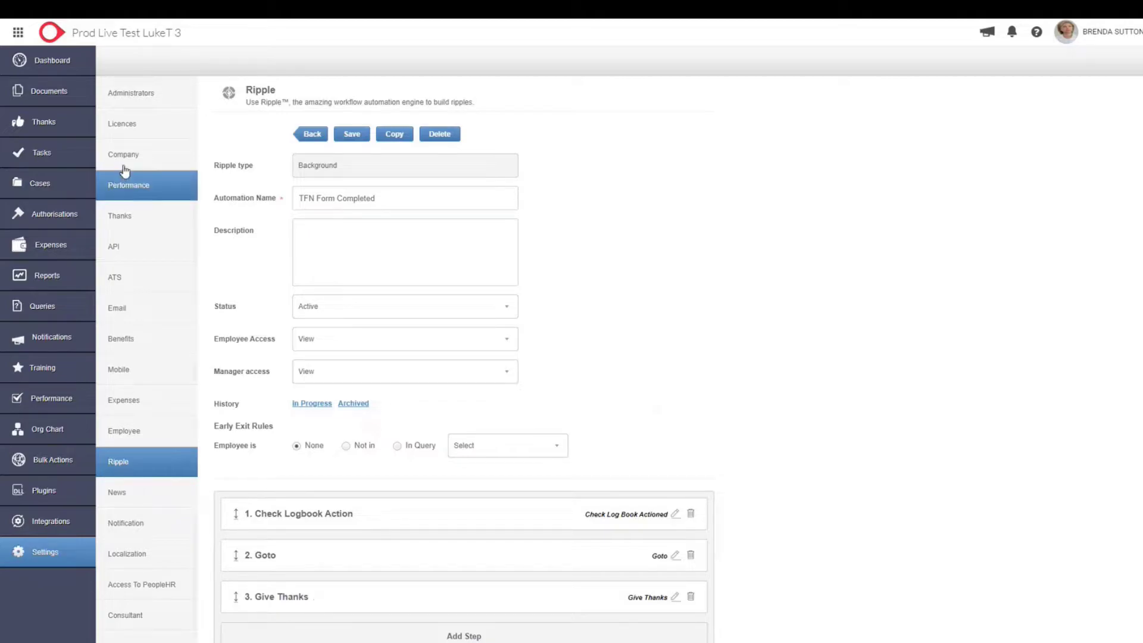
Step: Open the Adelaide sales manager's profile from the Employees list
{"action": "left_click", "coordinate": [19, 39]}
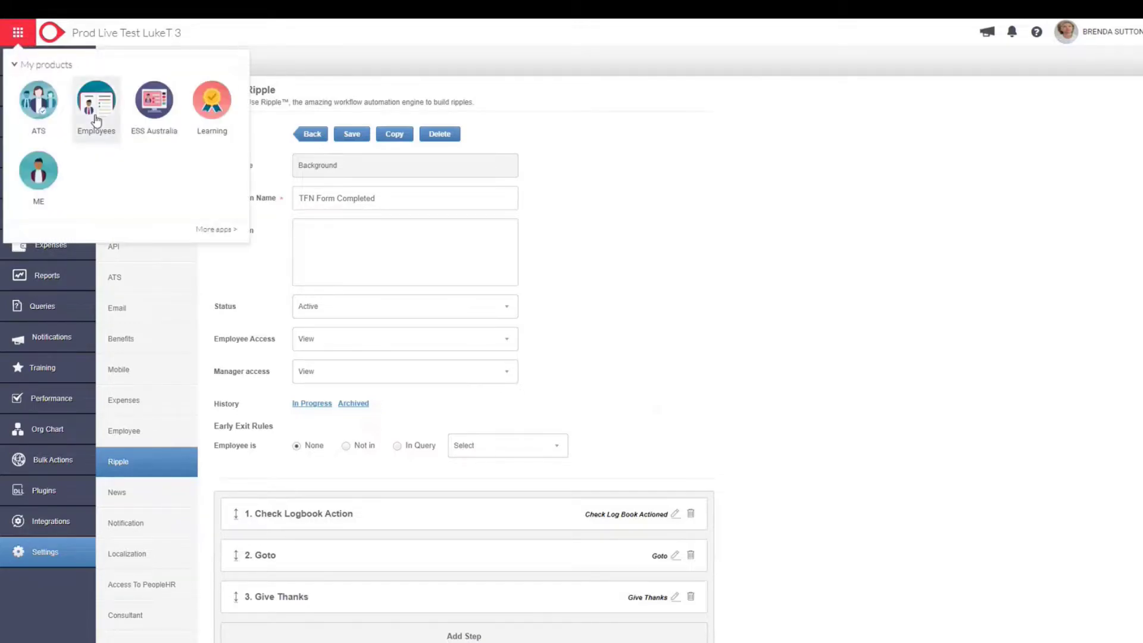
{"action": "left_click", "coordinate": [96, 120]}
{"action": "scroll", "coordinate": [306, 401], "scroll_direction": "down", "scroll_amount": 5}
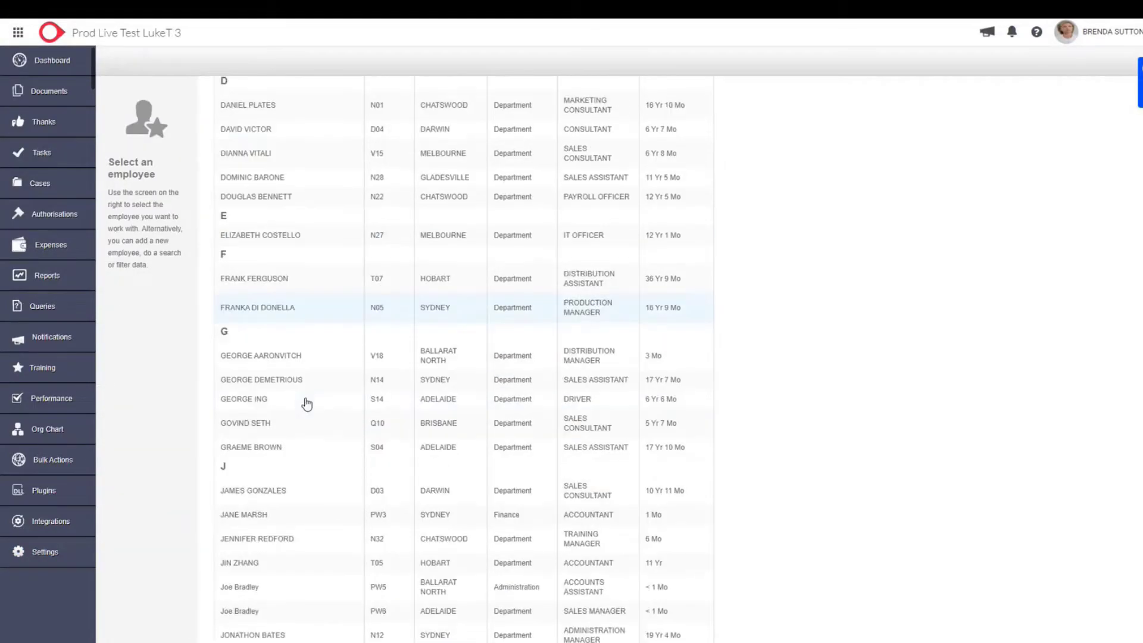
{"action": "scroll", "coordinate": [306, 404], "scroll_direction": "down", "scroll_amount": 3}
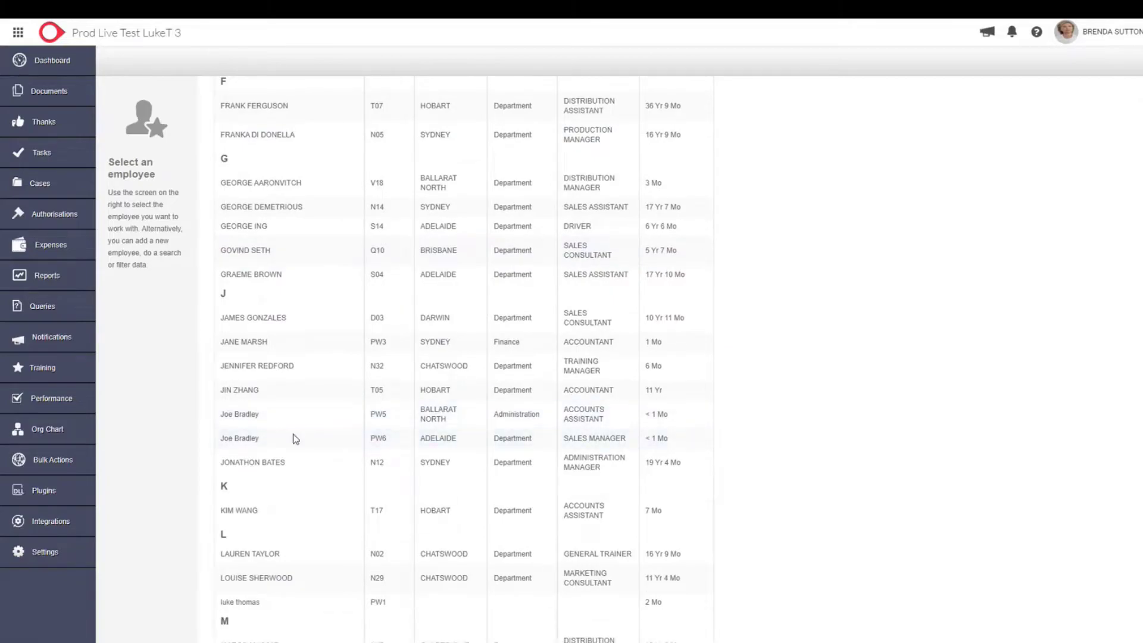
{"action": "left_click", "coordinate": [294, 439]}
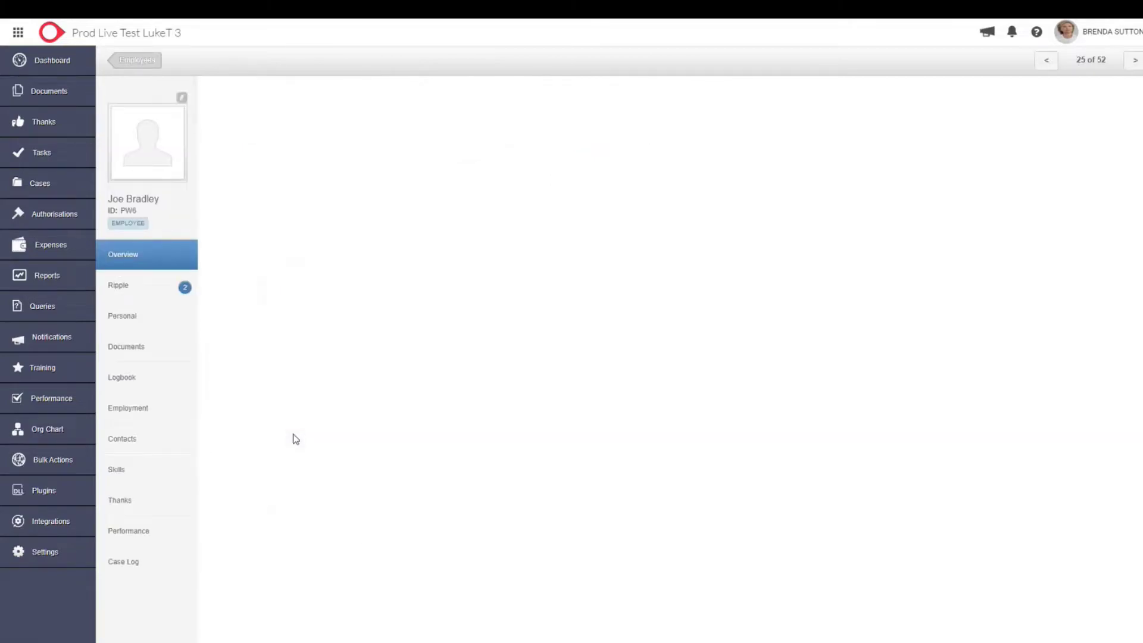
Step: Show the employee's Training logbook entries and start a new training record
{"action": "left_click", "coordinate": [179, 389]}
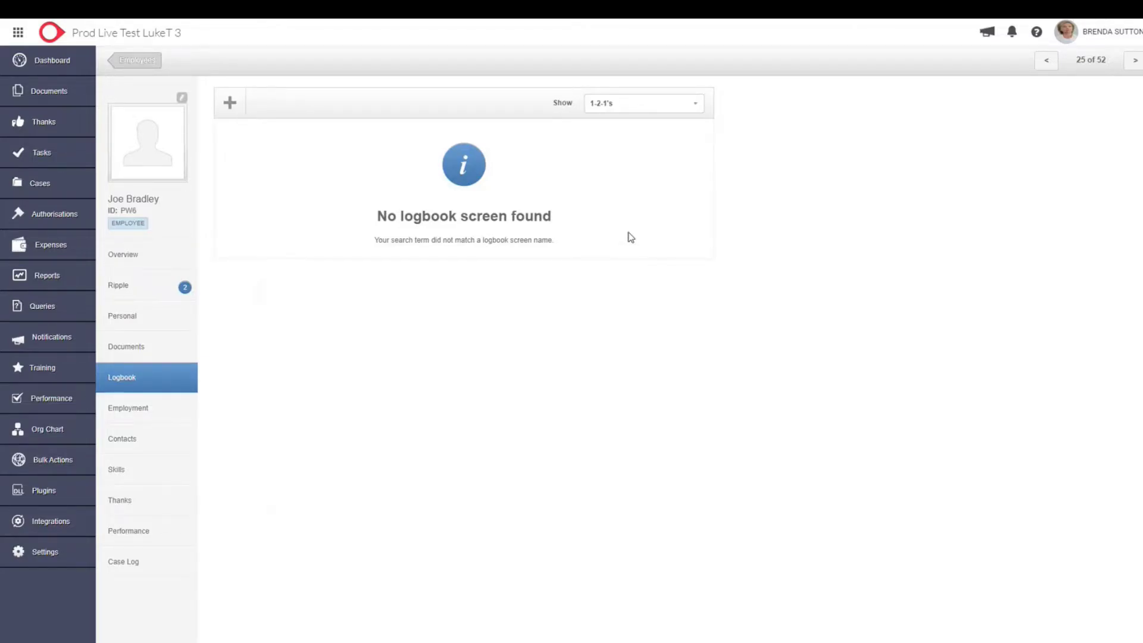
{"action": "left_click", "coordinate": [623, 116]}
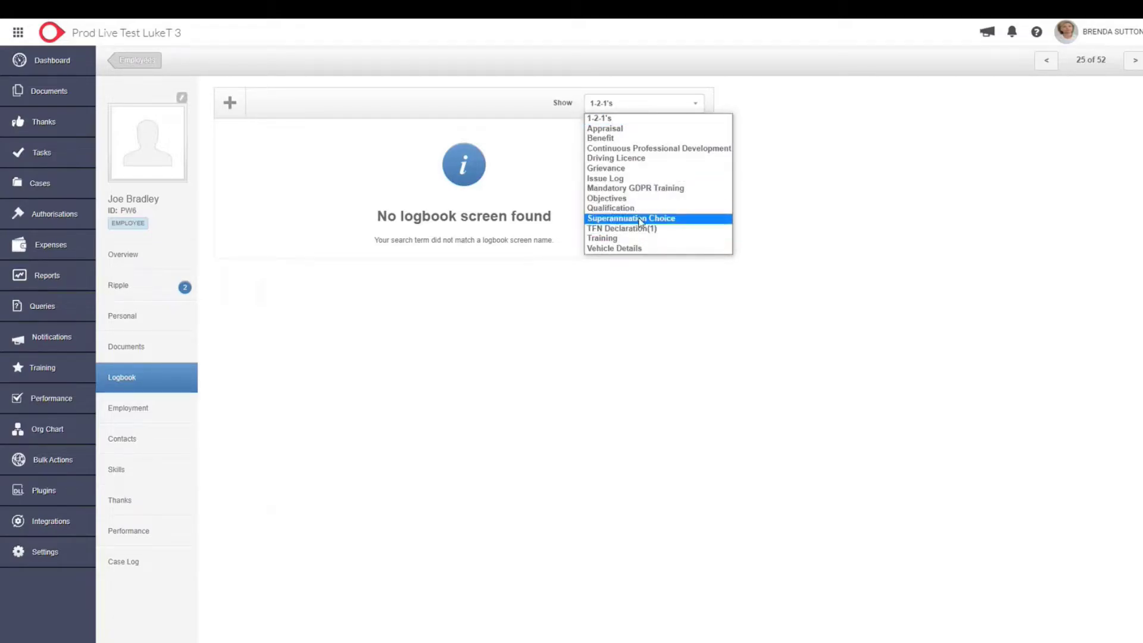
{"action": "left_click", "coordinate": [634, 238]}
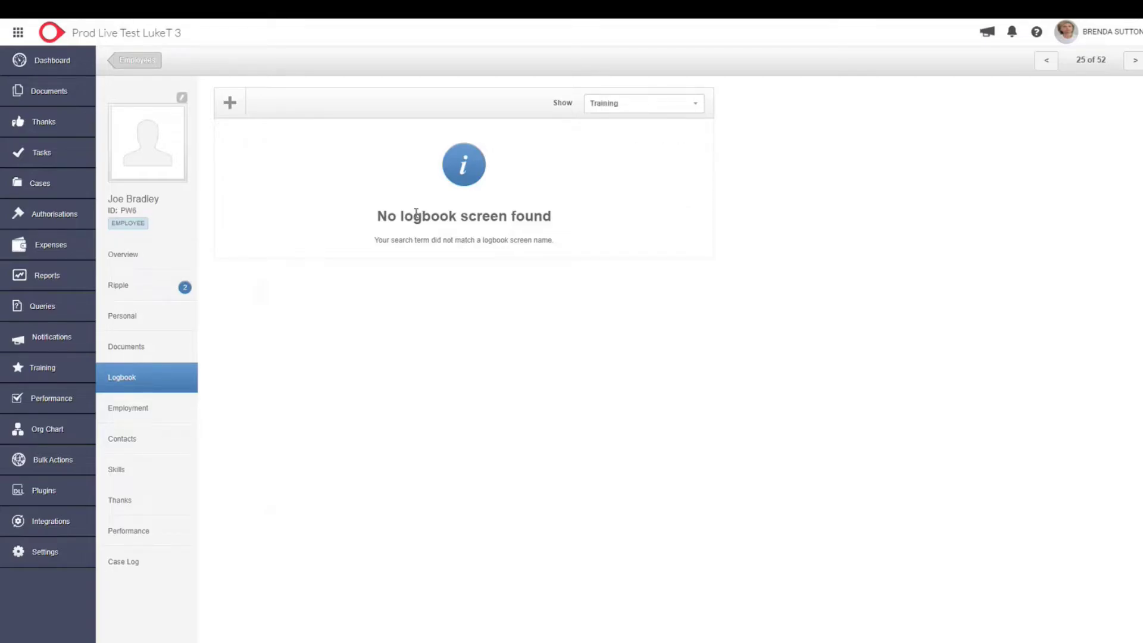
{"action": "left_click", "coordinate": [230, 103]}
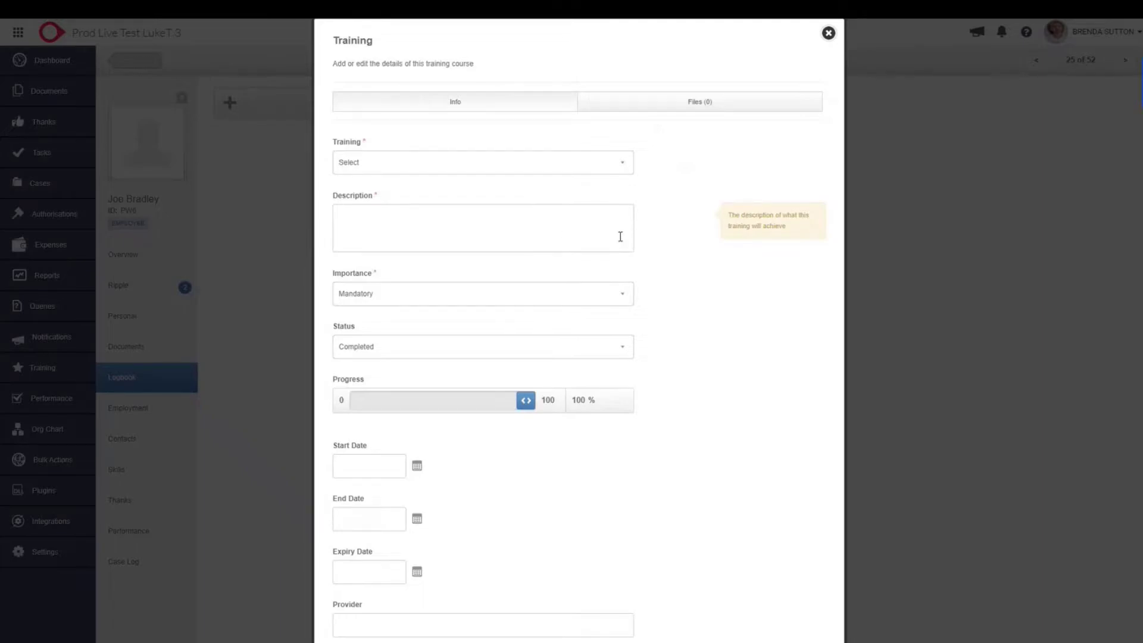
{"action": "scroll", "coordinate": [622, 238], "scroll_direction": "down", "scroll_amount": 1}
{"action": "mouse_move", "coordinate": [625, 242]}
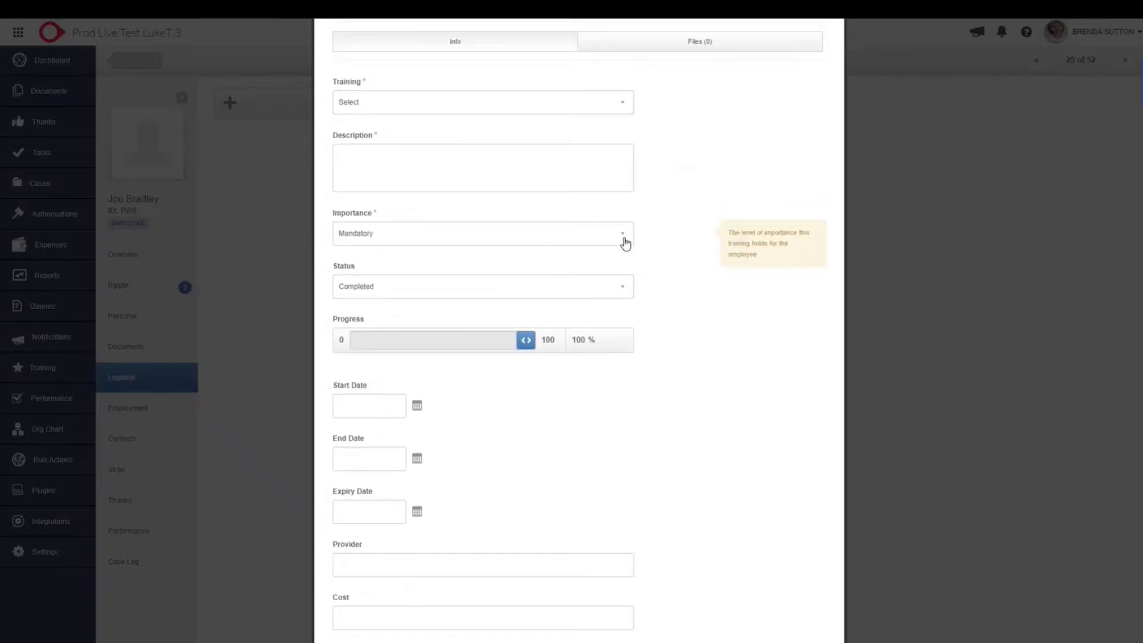
{"action": "scroll", "coordinate": [625, 242], "scroll_direction": "up", "scroll_amount": 1}
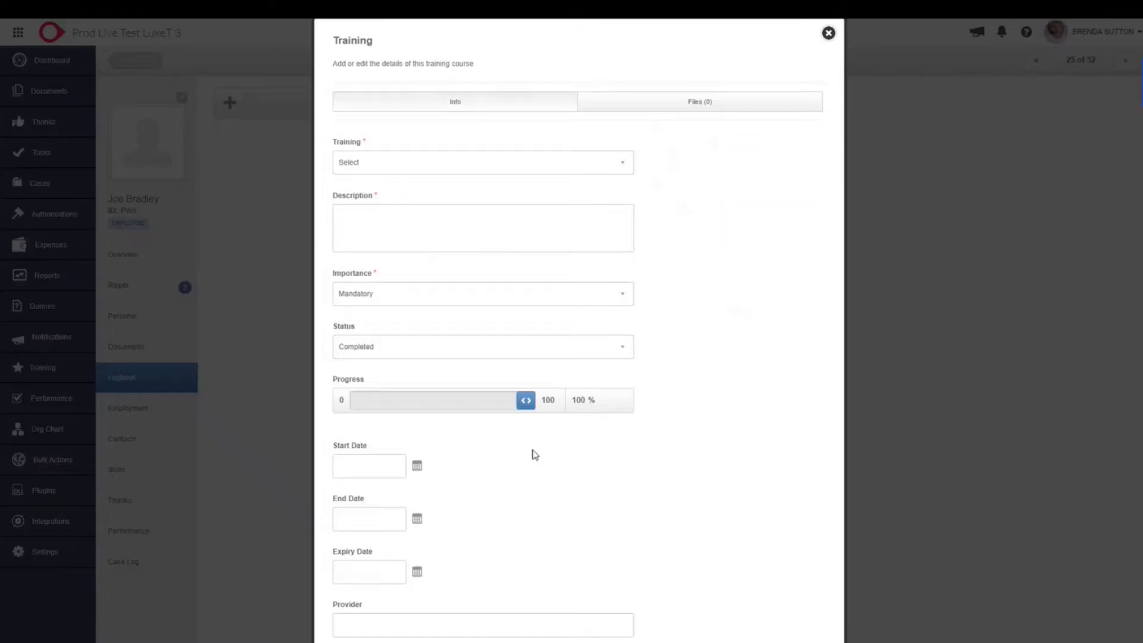
{"action": "scroll", "coordinate": [429, 462], "scroll_direction": "down", "scroll_amount": 2}
{"action": "scroll", "coordinate": [420, 444], "scroll_direction": "down", "scroll_amount": 1}
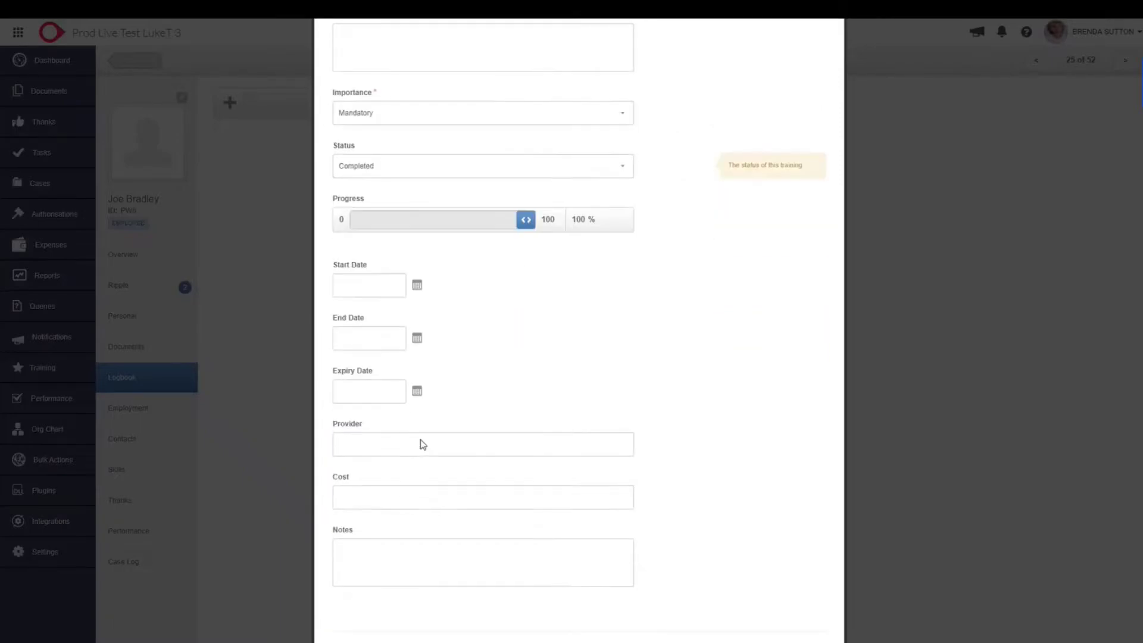
{"action": "scroll", "coordinate": [485, 342], "scroll_direction": "up", "scroll_amount": 3}
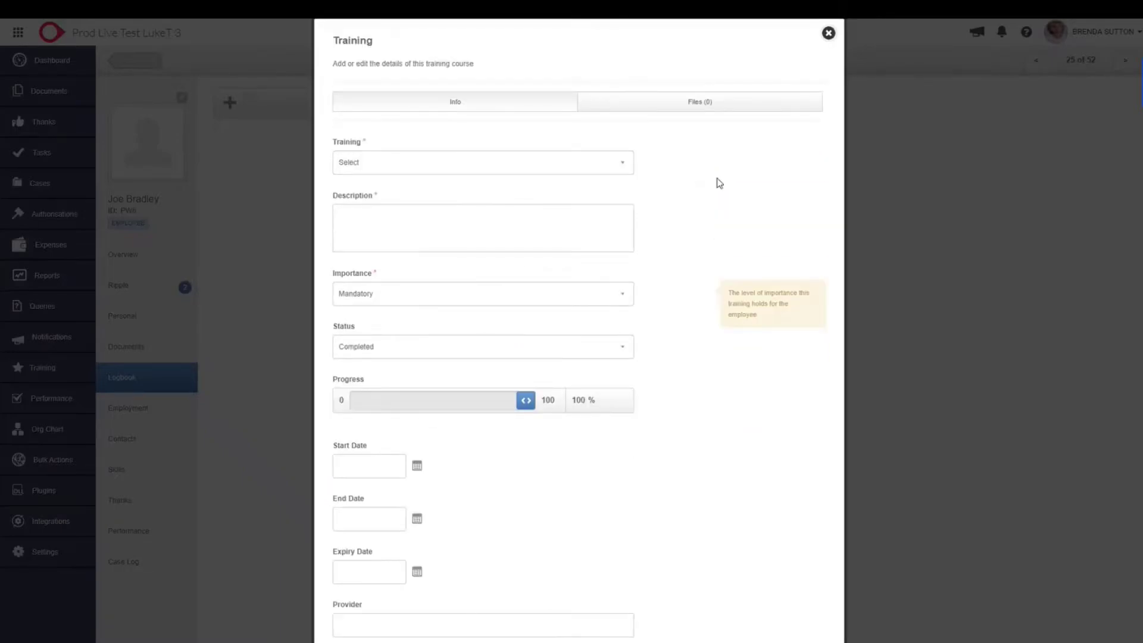
{"action": "left_click", "coordinate": [694, 103]}
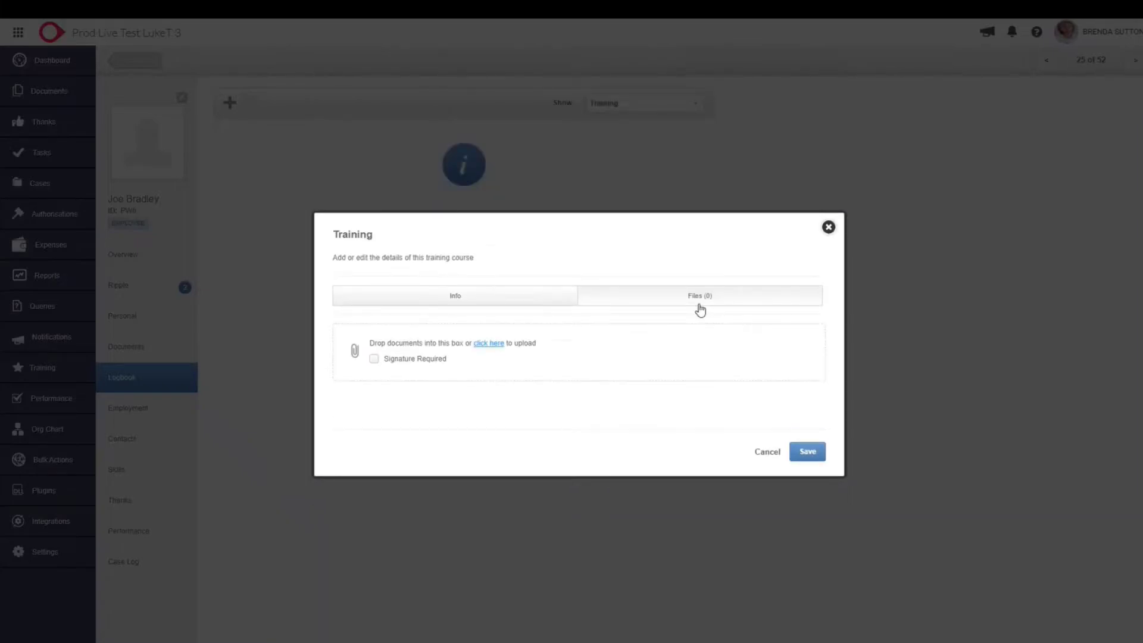
{"action": "left_click", "coordinate": [828, 228]}
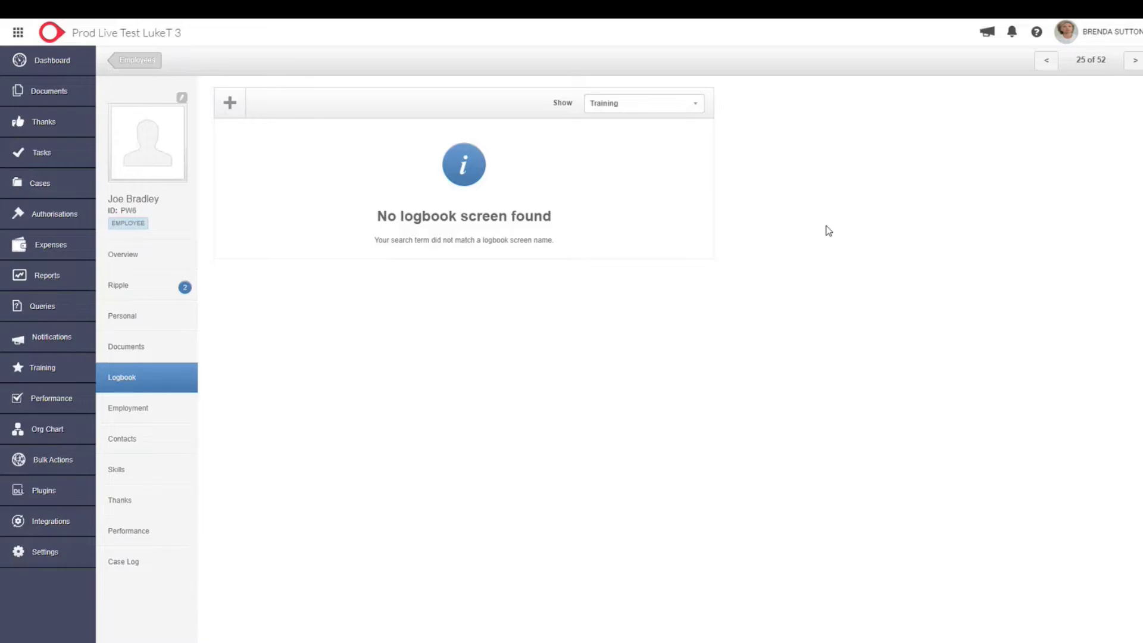
Step: Switch to the Queries area and start building a new query
{"action": "left_click", "coordinate": [61, 315]}
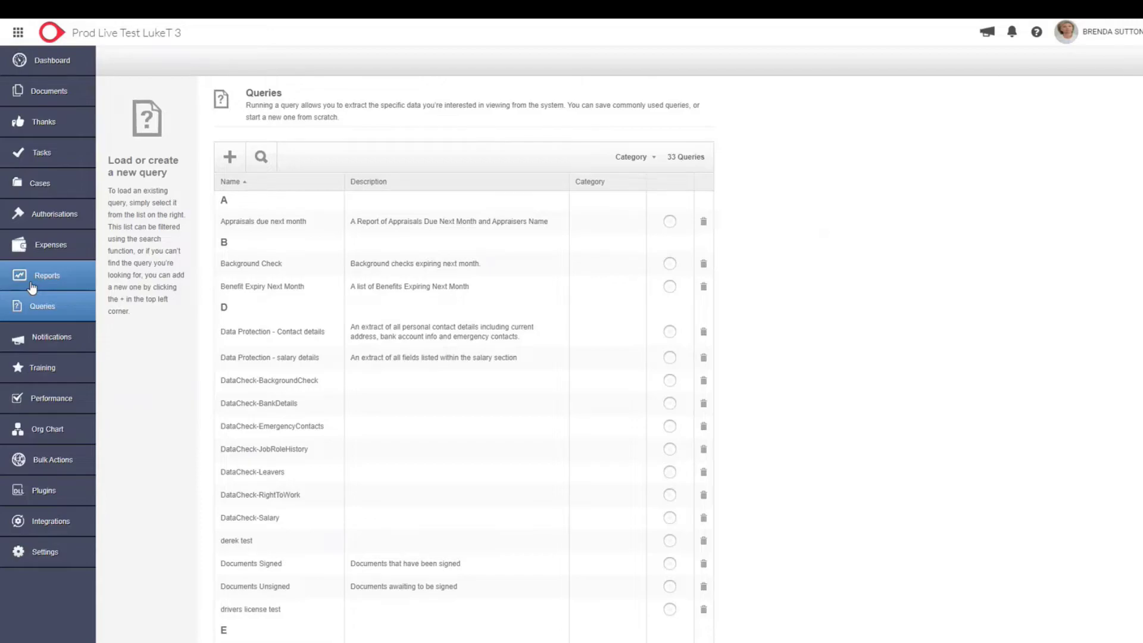
{"action": "left_click", "coordinate": [230, 159]}
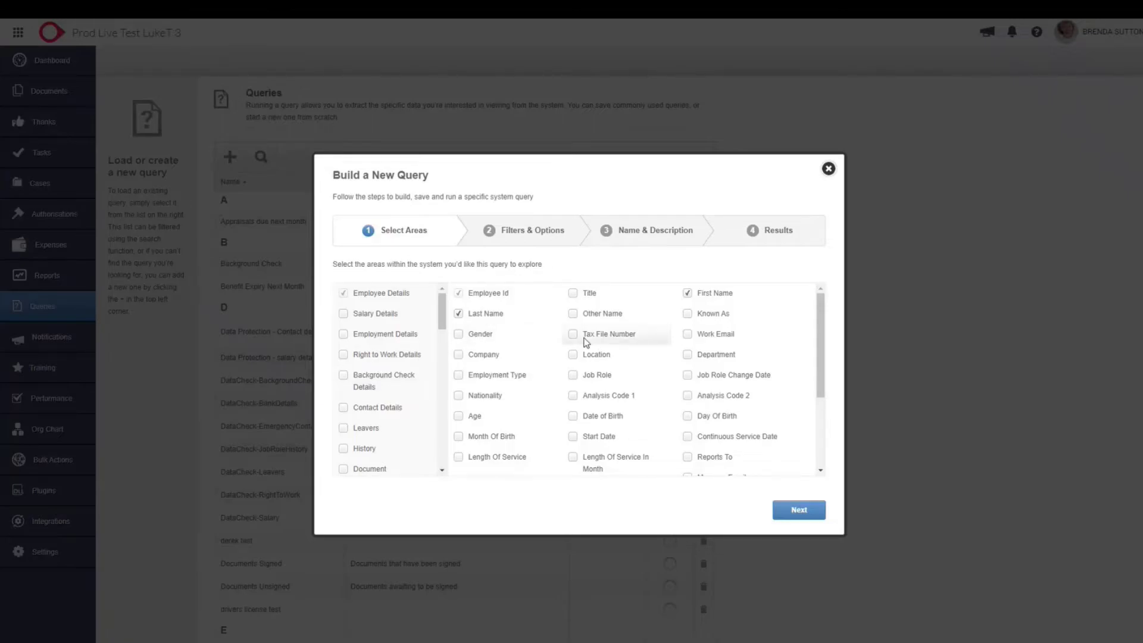
Step: Include Tax File Number and add the TFN Declaration area to the query
{"action": "left_click", "coordinate": [572, 334]}
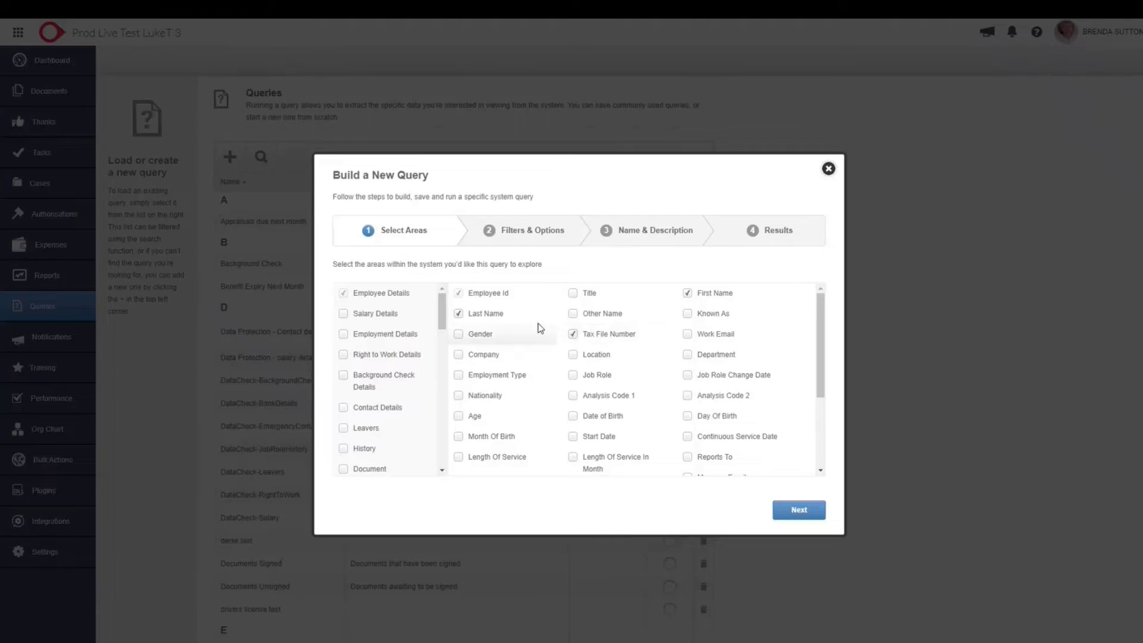
{"action": "scroll", "coordinate": [398, 368], "scroll_direction": "down", "scroll_amount": 10}
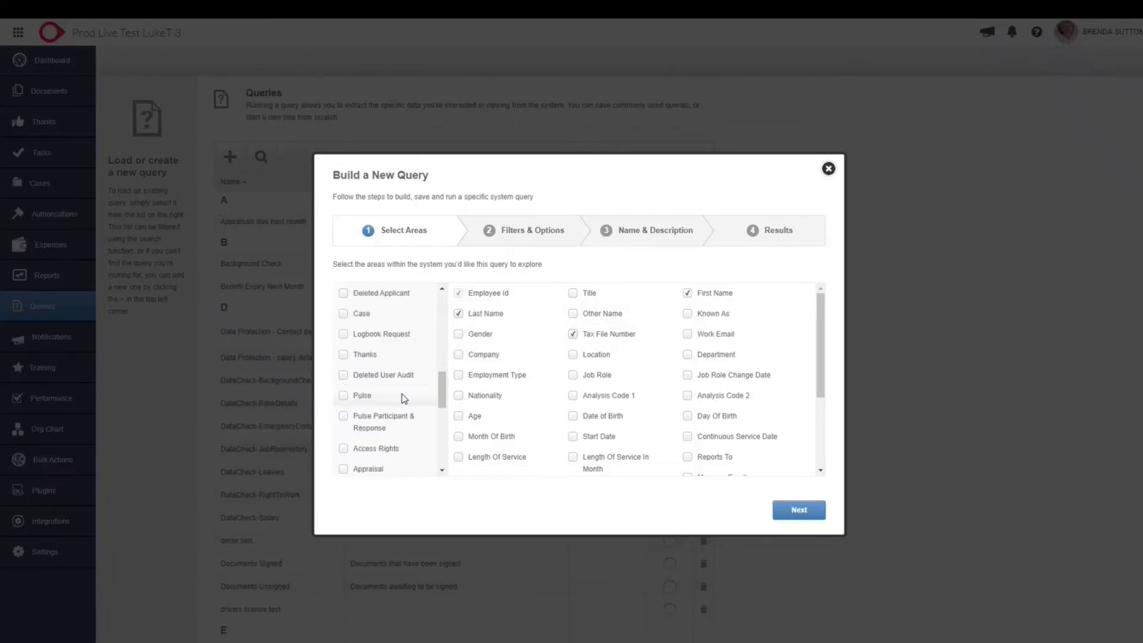
{"action": "scroll", "coordinate": [360, 423], "scroll_direction": "down", "scroll_amount": 2}
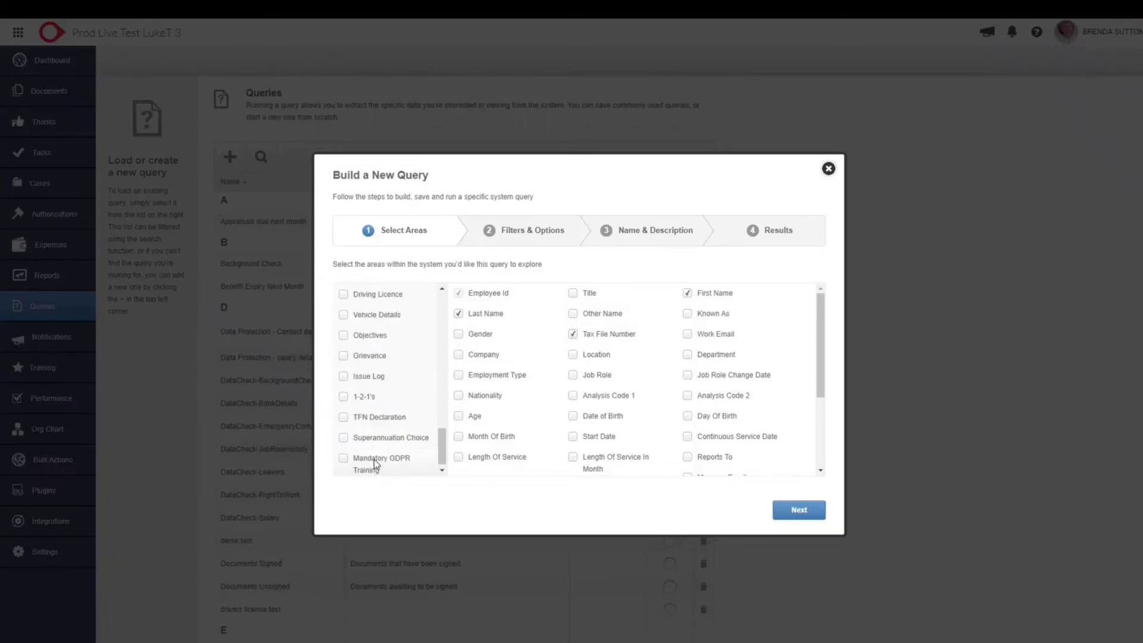
{"action": "left_click", "coordinate": [357, 417]}
{"action": "scroll", "coordinate": [625, 428], "scroll_direction": "down", "scroll_amount": 10}
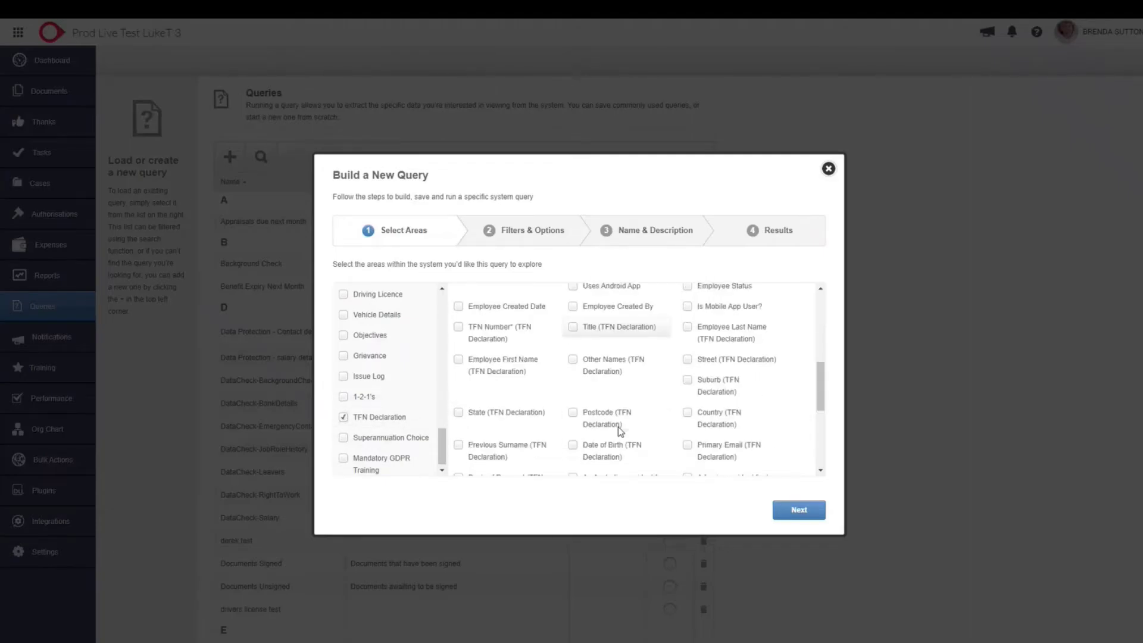
{"action": "scroll", "coordinate": [549, 421], "scroll_direction": "up", "scroll_amount": 2}
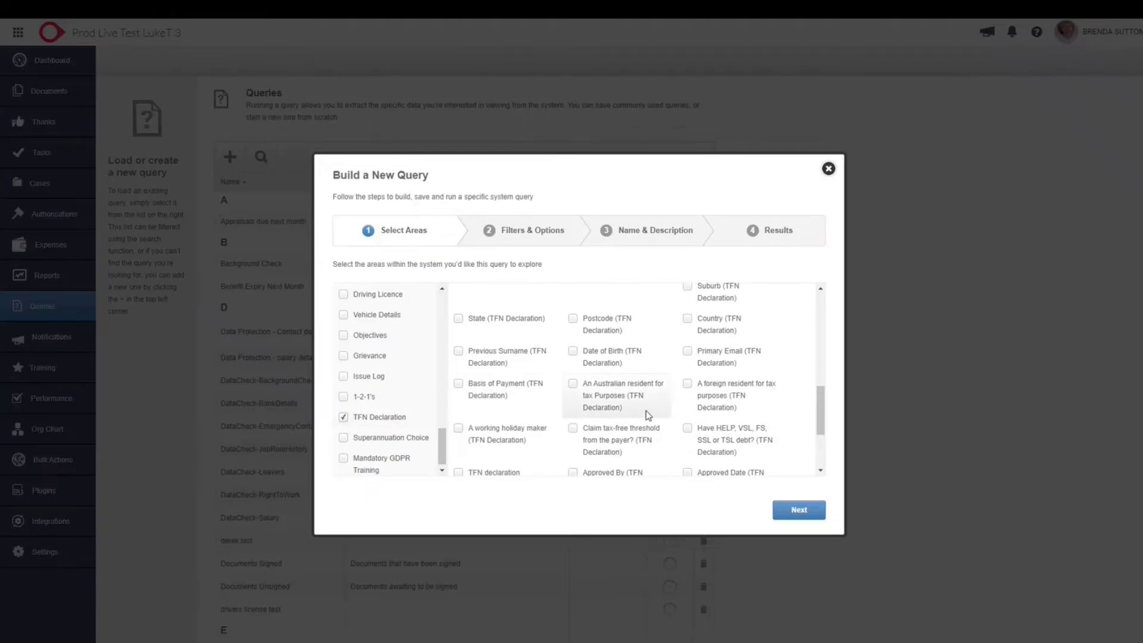
{"action": "scroll", "coordinate": [689, 392], "scroll_direction": "down", "scroll_amount": 1}
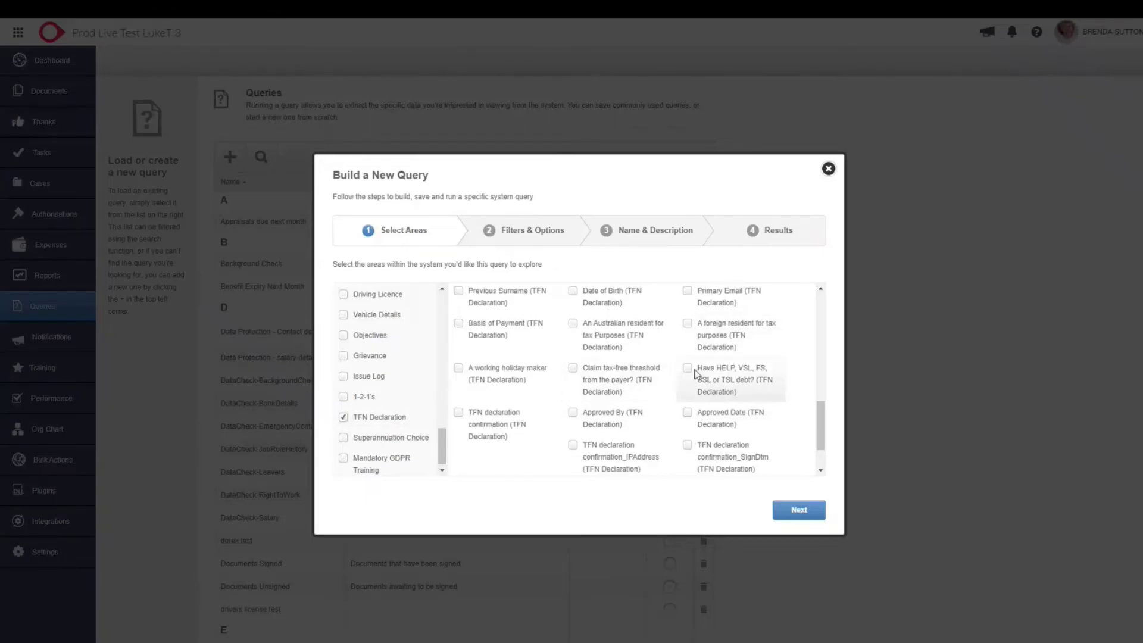
{"action": "scroll", "coordinate": [692, 381], "scroll_direction": "up", "scroll_amount": 2}
Step: Select TFN Declaration fields: TFN Number, Title, names, Street, Suburb, State, Postcode, Country
{"action": "left_click", "coordinate": [506, 384]}
{"action": "left_click", "coordinate": [604, 384]}
{"action": "left_click", "coordinate": [717, 384]}
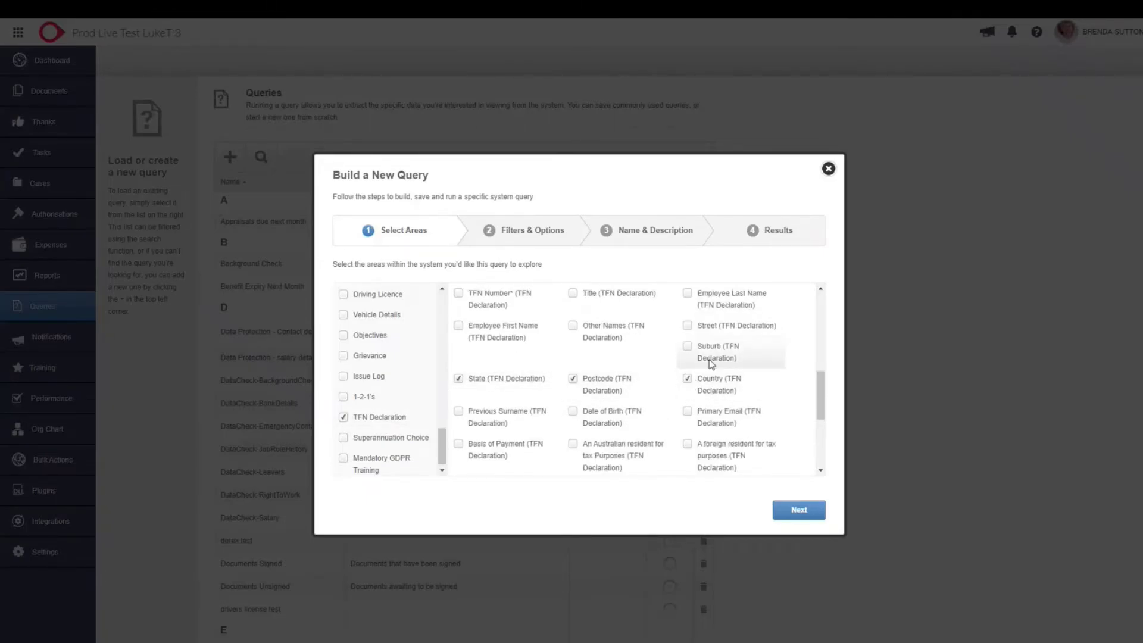
{"action": "left_click", "coordinate": [718, 351]}
{"action": "left_click", "coordinate": [601, 331]}
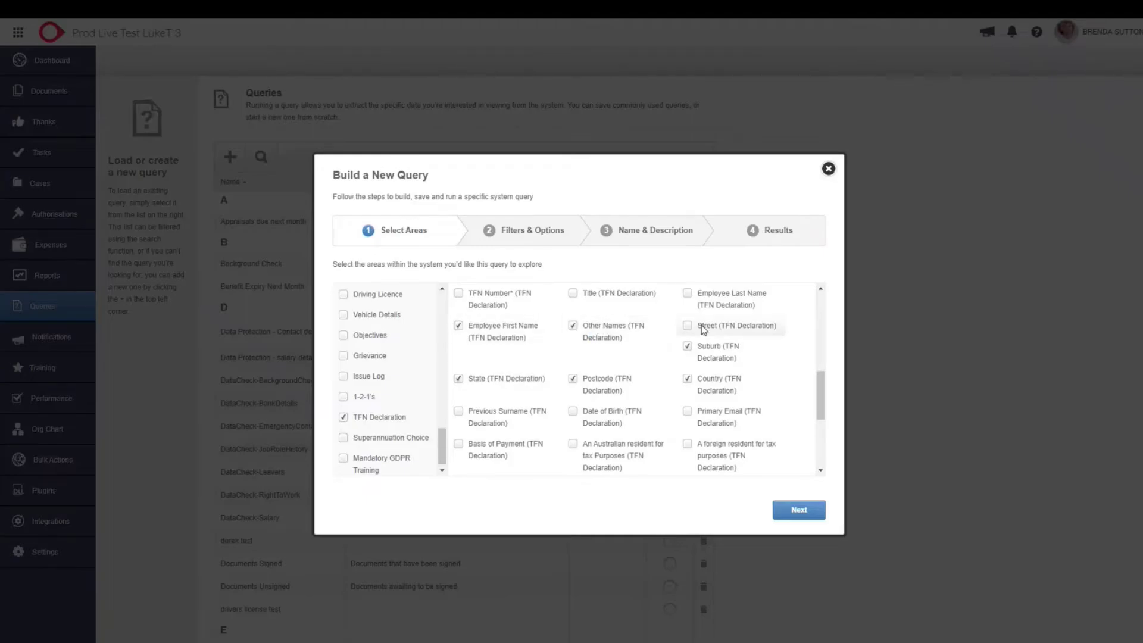
{"action": "left_click", "coordinate": [721, 326]}
{"action": "left_click", "coordinate": [496, 332]}
{"action": "left_click", "coordinate": [498, 296]}
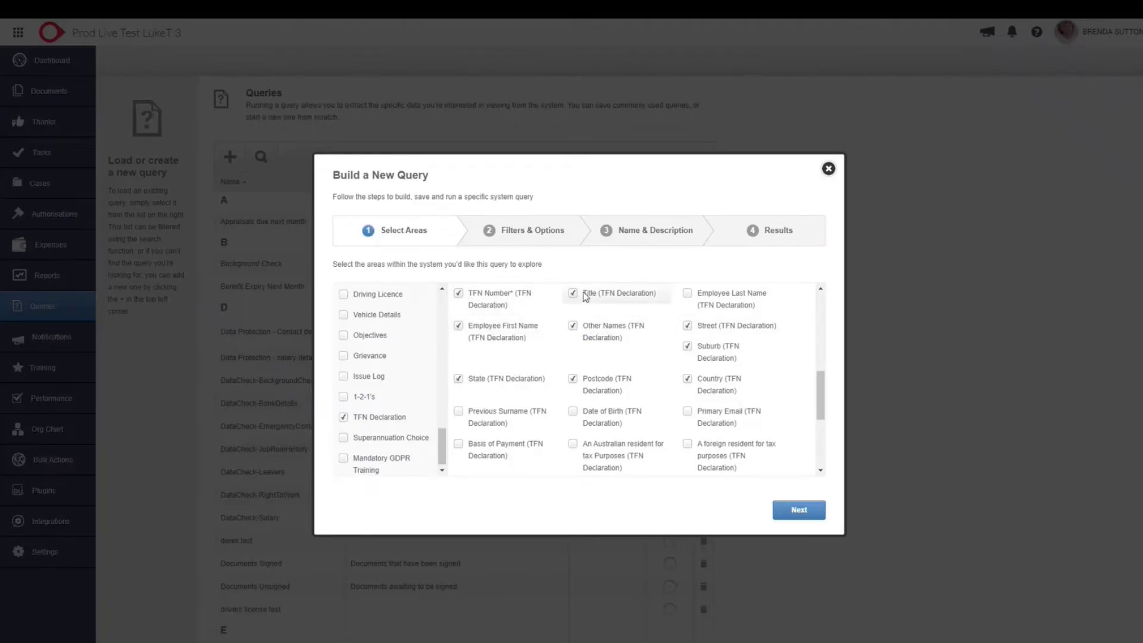
{"action": "left_click", "coordinate": [574, 294]}
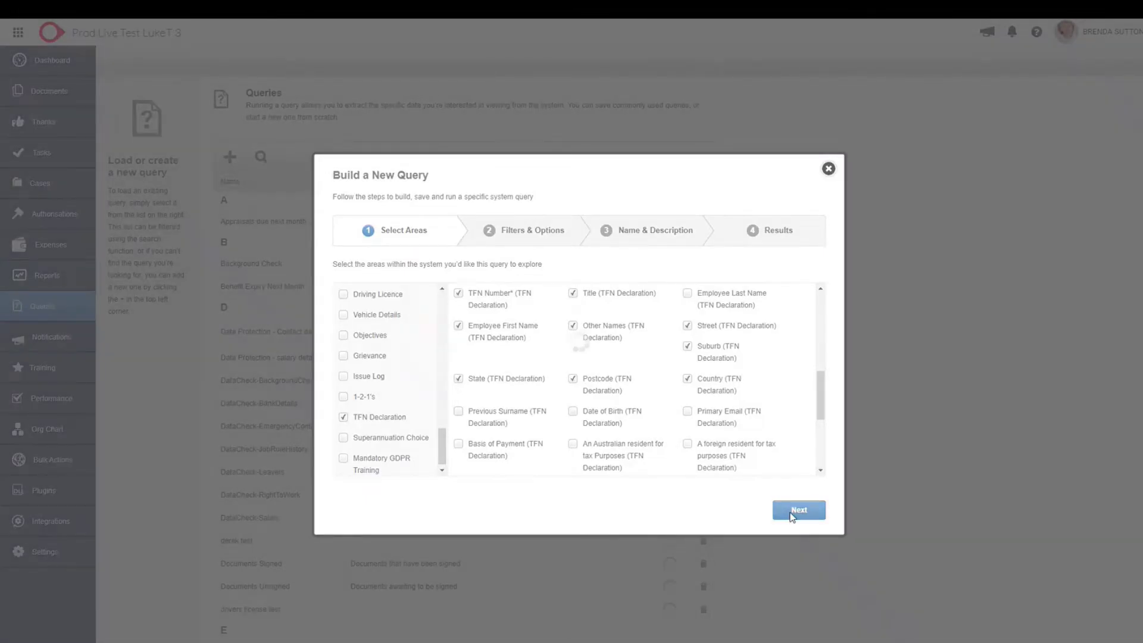
{"action": "left_click", "coordinate": [795, 512]}
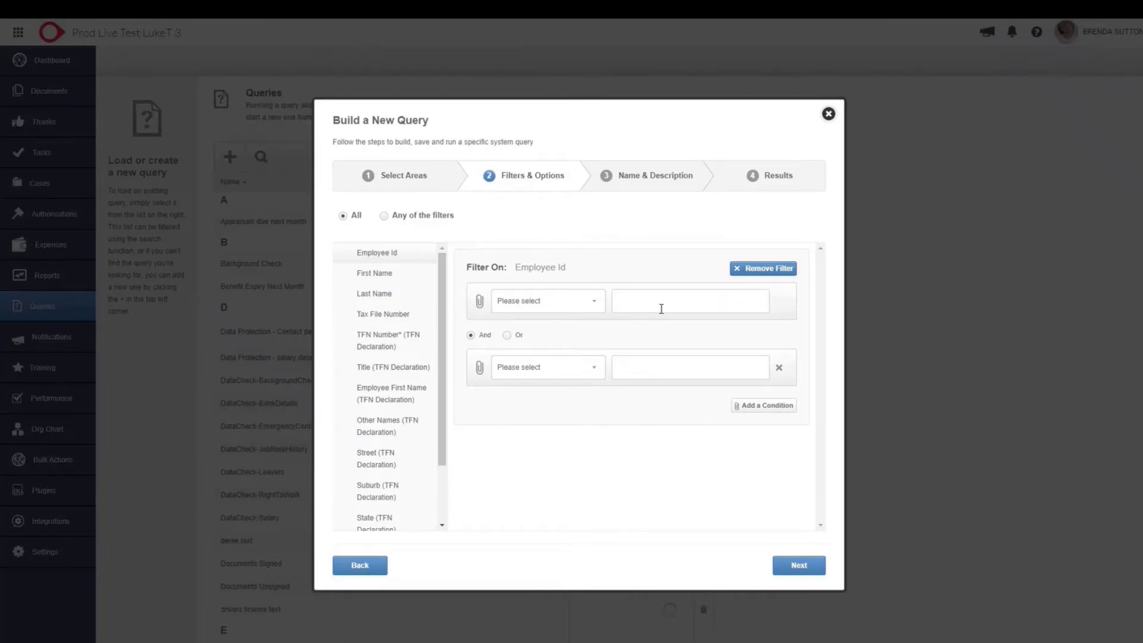
Step: Name the query 'TFN Report 2022', leave category unset, make it admin-only, and run it
{"action": "left_click", "coordinate": [797, 571]}
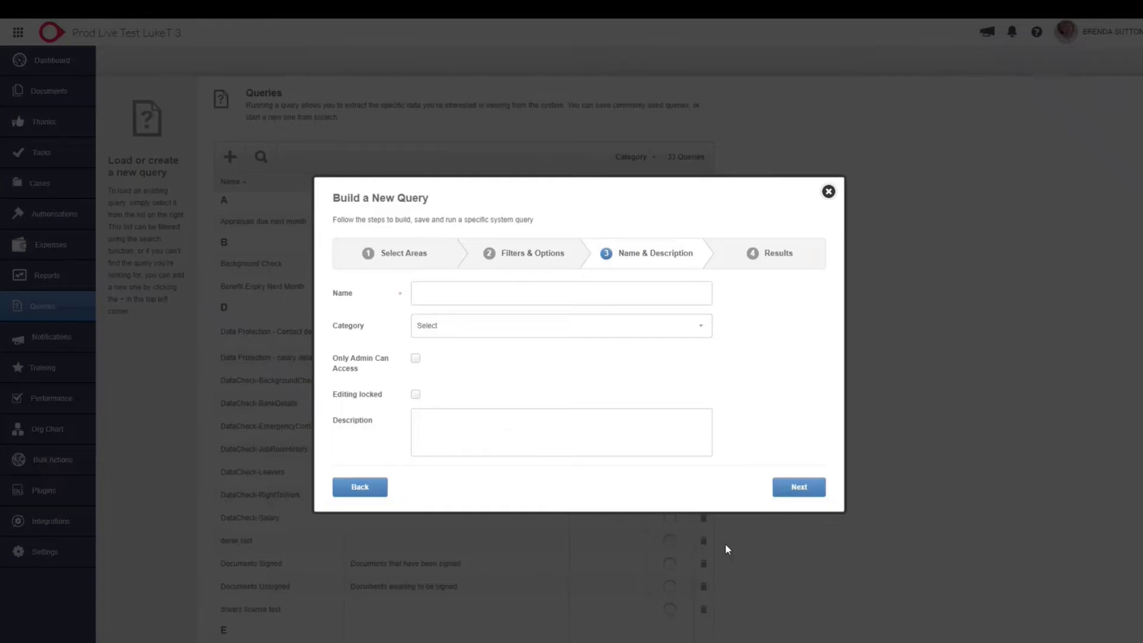
{"action": "left_click", "coordinate": [469, 296]}
{"action": "type", "text": "TFN R"}
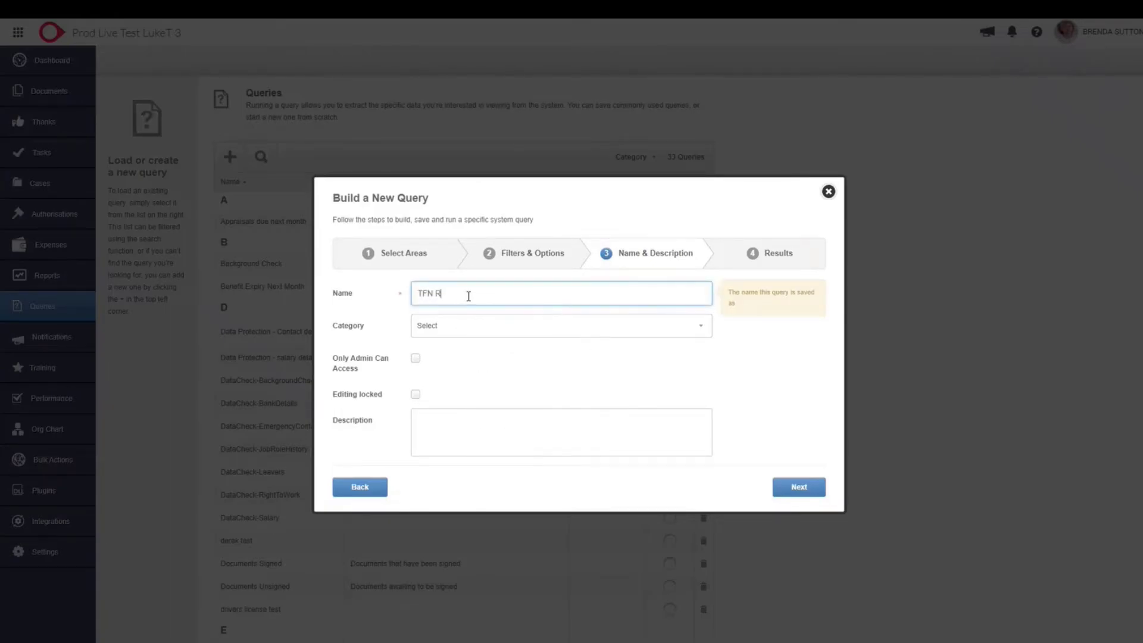
{"action": "type", "text": "eport 2022"}
{"action": "left_click", "coordinate": [493, 327]}
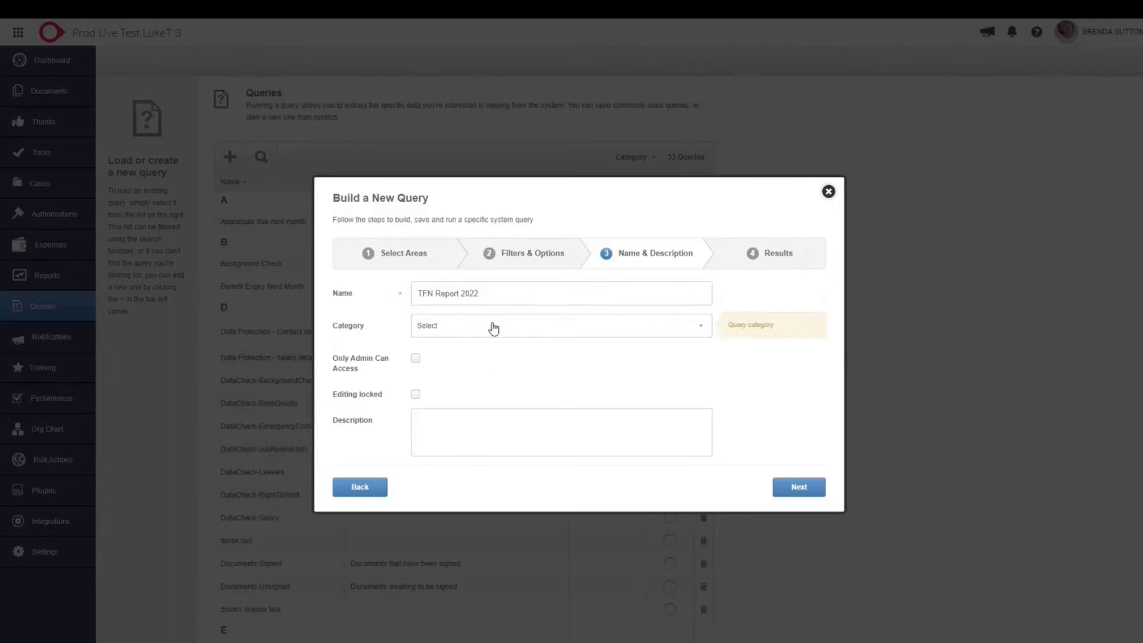
{"action": "left_click", "coordinate": [398, 329]}
{"action": "left_click", "coordinate": [416, 358]}
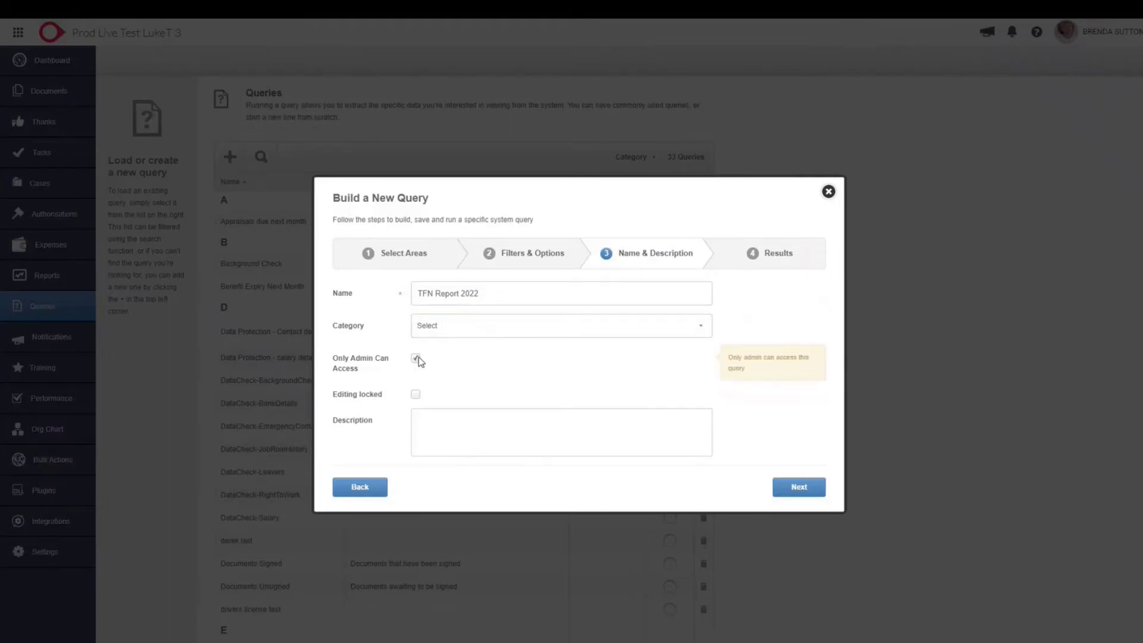
{"action": "left_click", "coordinate": [799, 488]}
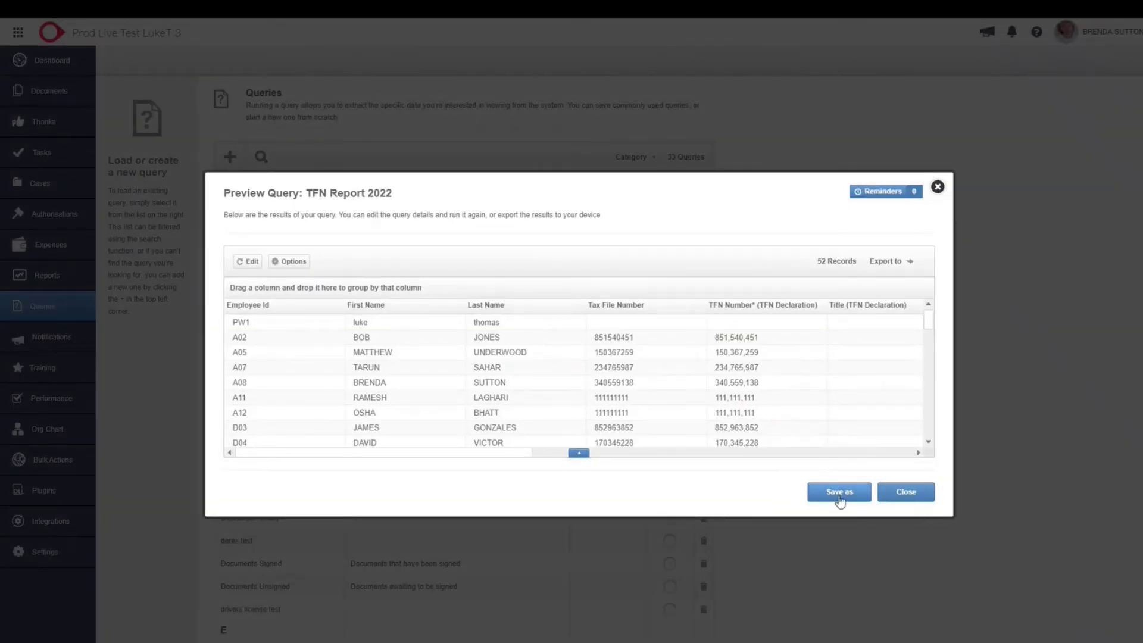
Step: Check export and reminder options, then group results by Employee First Name (TFN Declaration)
{"action": "left_click", "coordinate": [882, 260]}
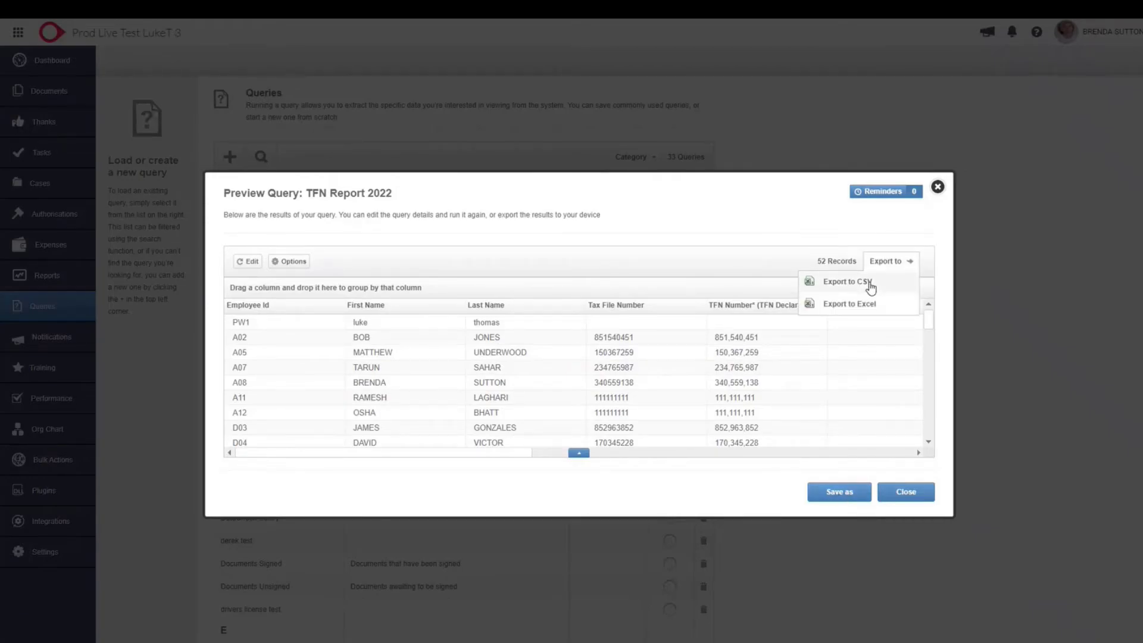
{"action": "left_click", "coordinate": [879, 192]}
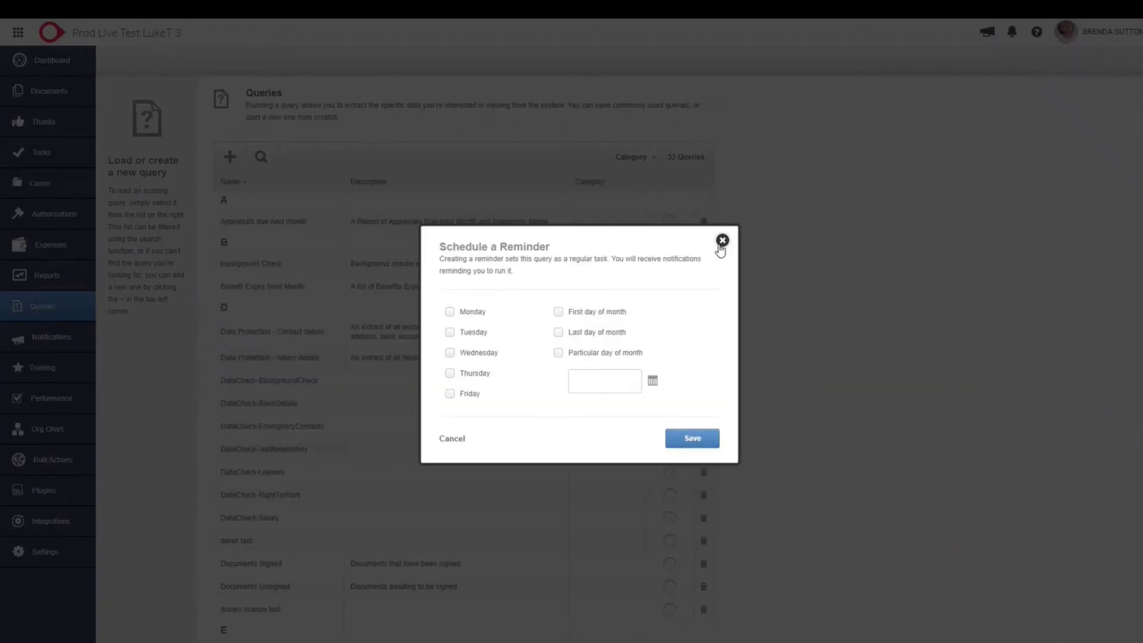
{"action": "left_click", "coordinate": [723, 240]}
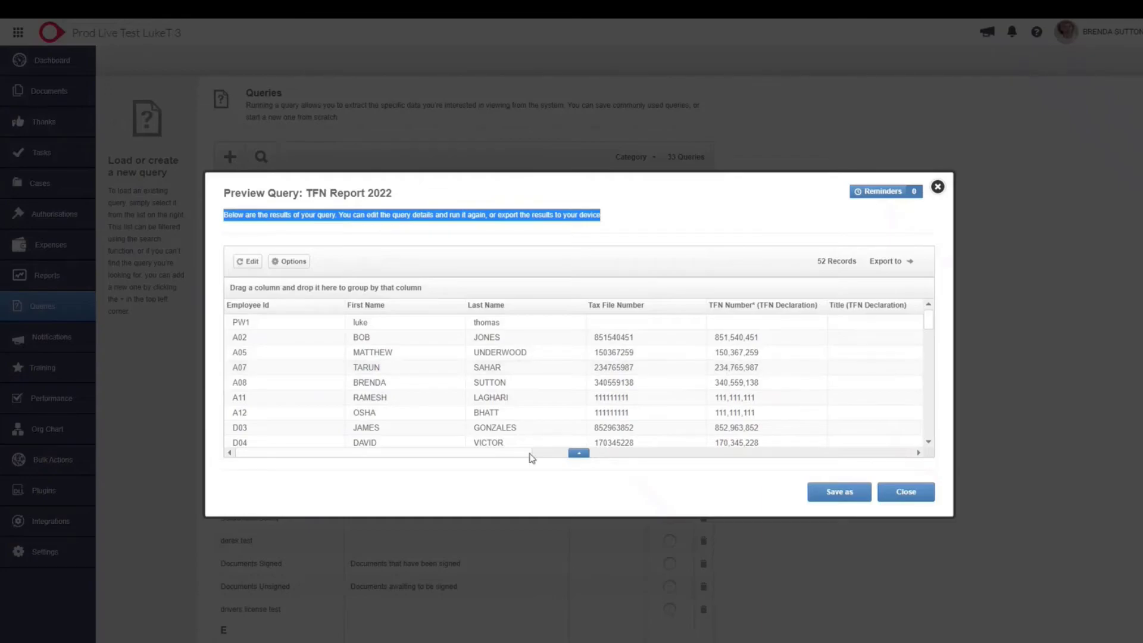
{"action": "left_click_drag", "start_coordinate": [531, 455], "coordinate": [682, 458]}
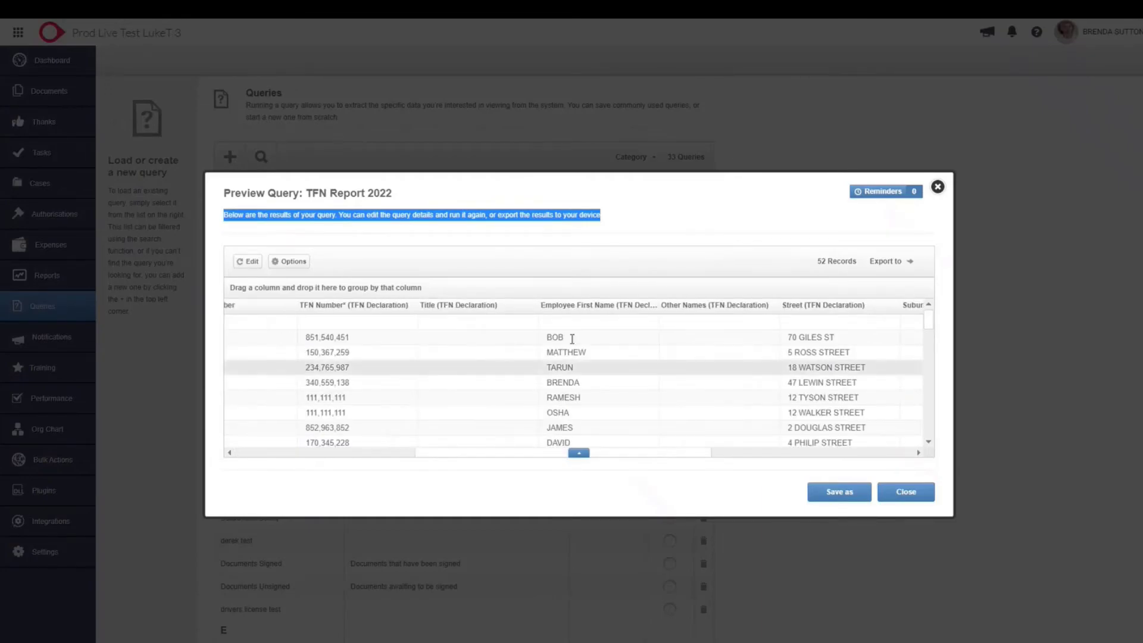
{"action": "left_click_drag", "start_coordinate": [582, 305], "coordinate": [275, 286]}
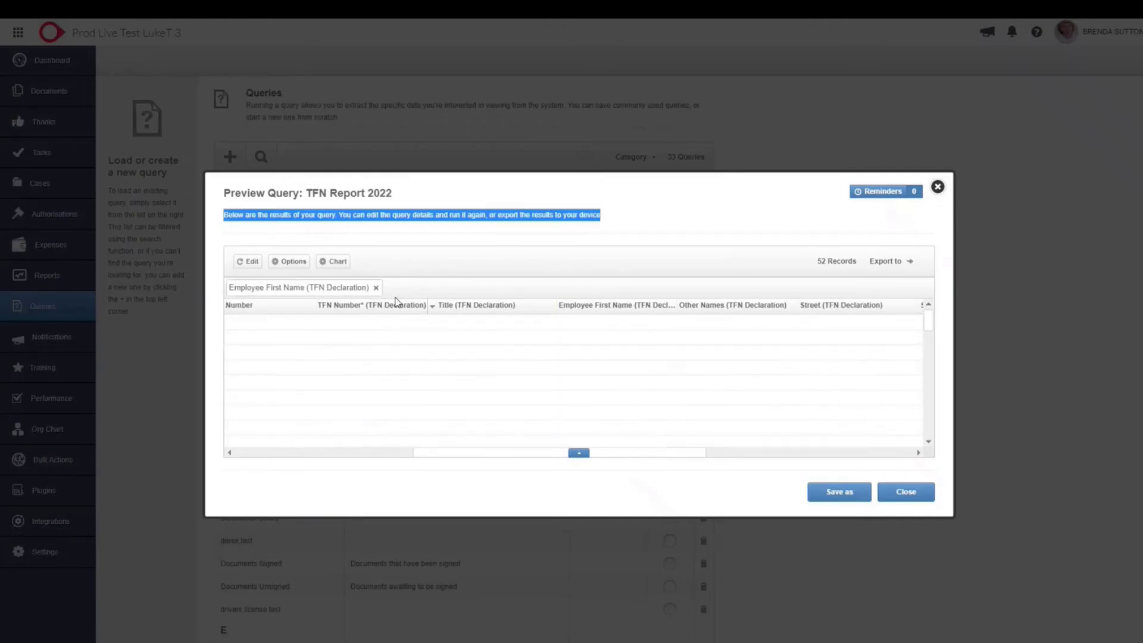
Step: Chart the grouped TFN Report 2022 results as a bar chart of counts per first name
{"action": "left_click", "coordinate": [332, 264]}
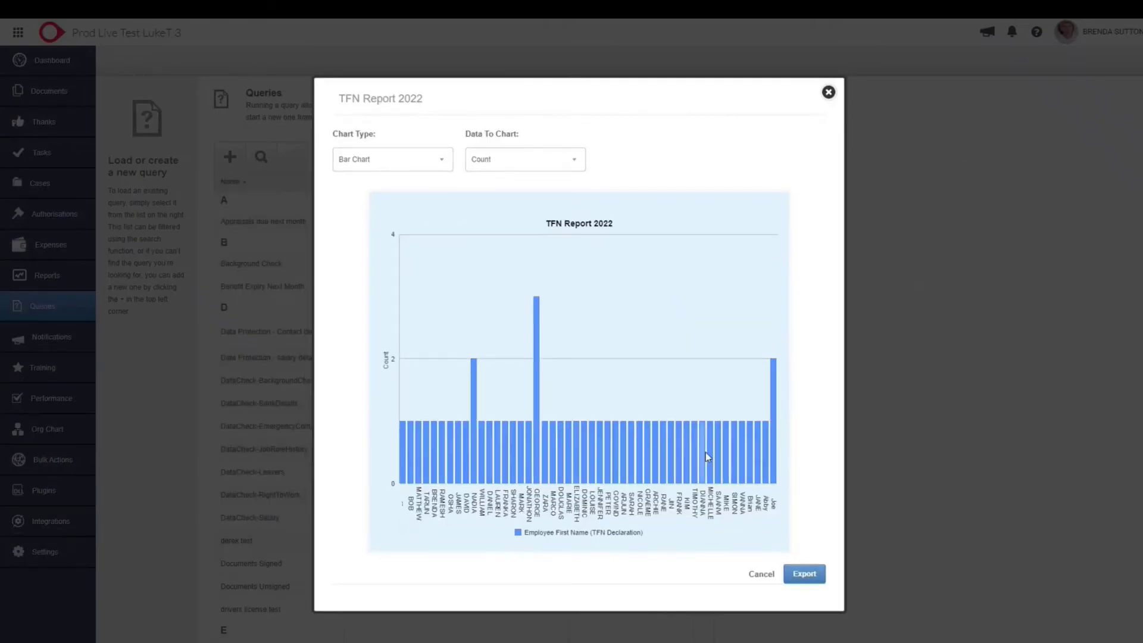